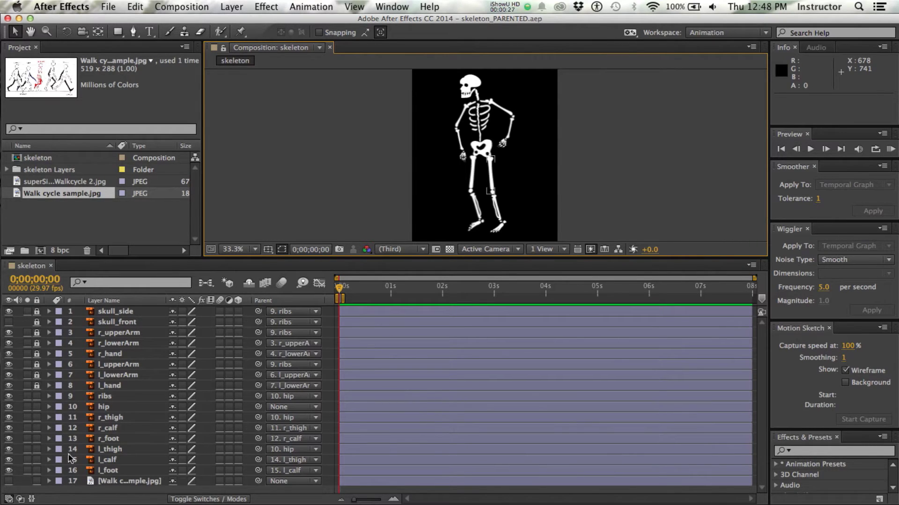
- Make the walk cycle reference layer visible and view its source image Walk cycle sample.jpg before returning to the skeleton composition
{"action": "left_click", "coordinate": [9, 481]}
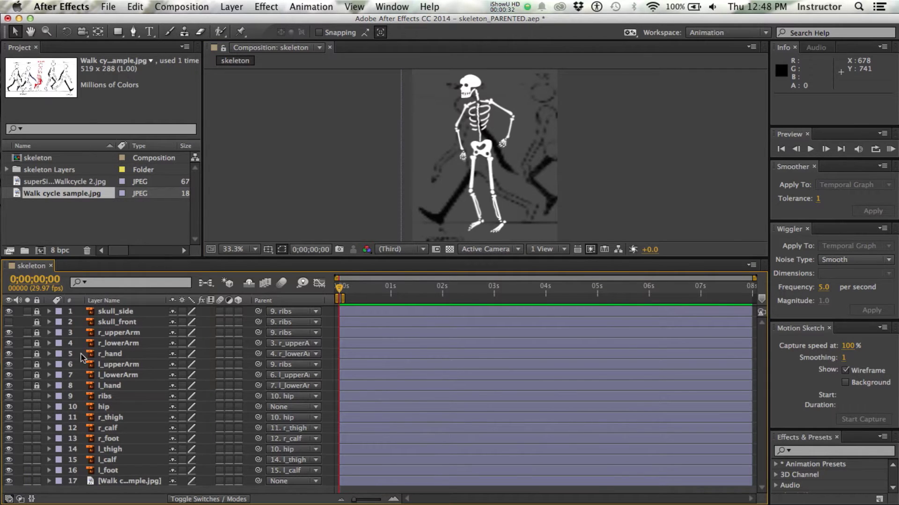
{"action": "double_click", "coordinate": [62, 194]}
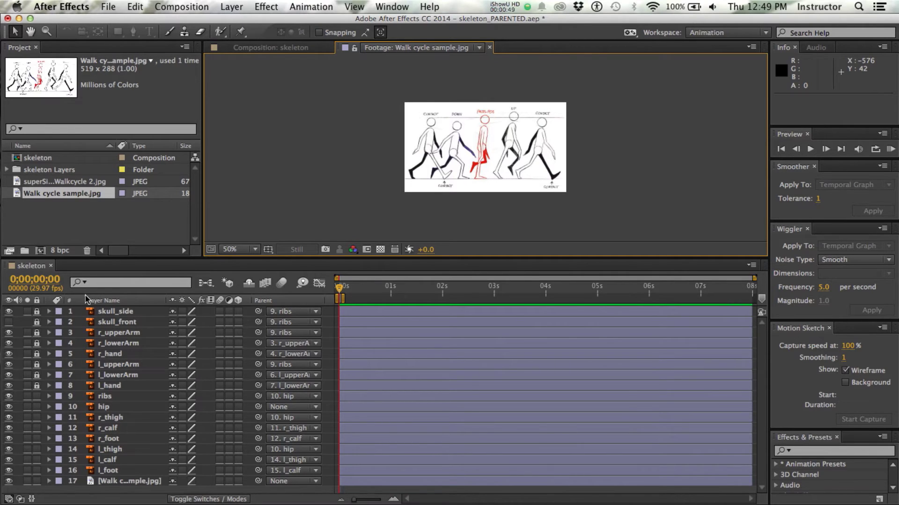
{"action": "left_click", "coordinate": [285, 50]}
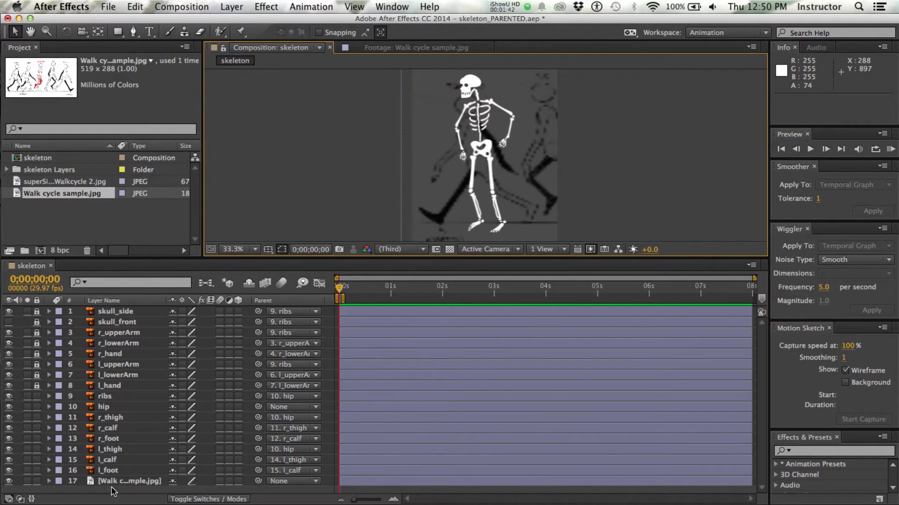
- Set the walk cycle reference layer's opacity to 27% at the first frame
{"action": "left_click", "coordinate": [48, 481]}
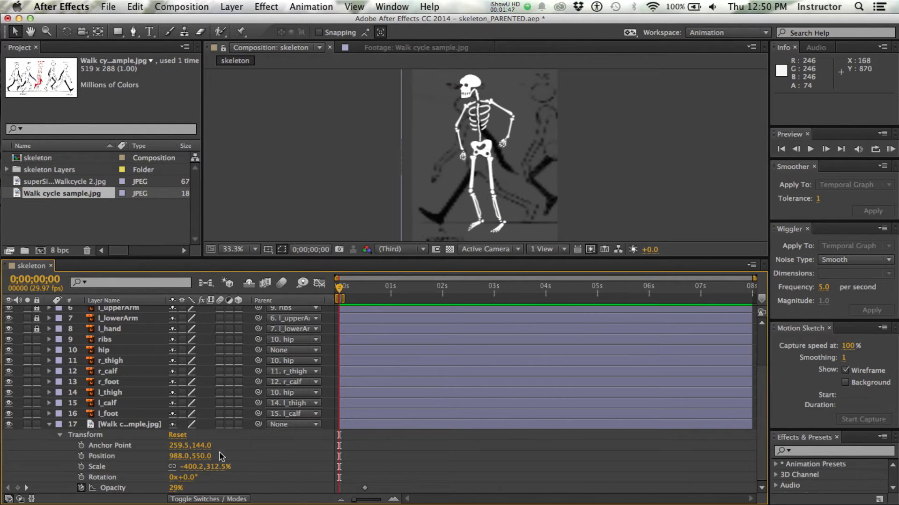
{"action": "mouse_move", "coordinate": [168, 488]}
{"action": "left_mouse_down"}
{"action": "mouse_move", "coordinate": [288, 492]}
{"action": "mouse_move", "coordinate": [206, 492]}
{"action": "mouse_move", "coordinate": [225, 492]}
{"action": "left_mouse_up"}
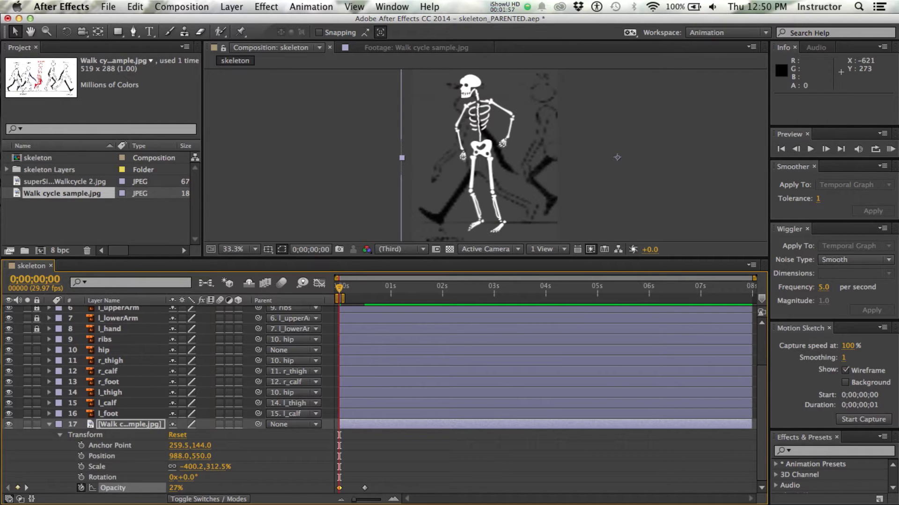
- Show the rulers and place a horizontal ground guide at position 864 along the reference drawing's floor line
{"action": "left_click", "coordinate": [354, 7]}
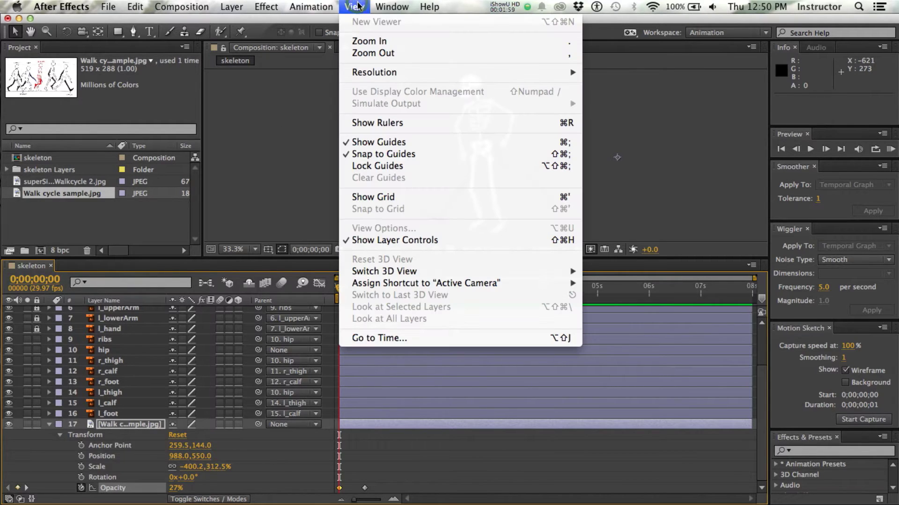
{"action": "left_click", "coordinate": [375, 122]}
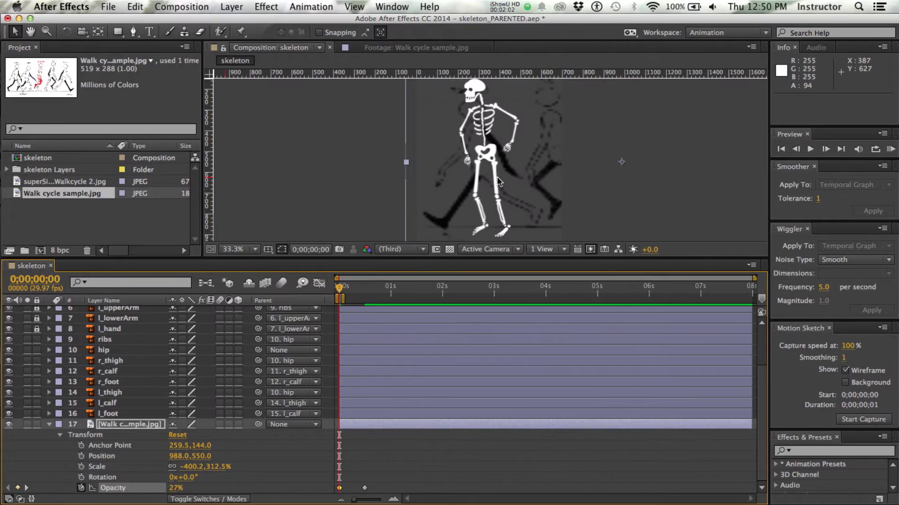
{"action": "left_click_drag", "start_coordinate": [423, 74], "coordinate": [419, 228]}
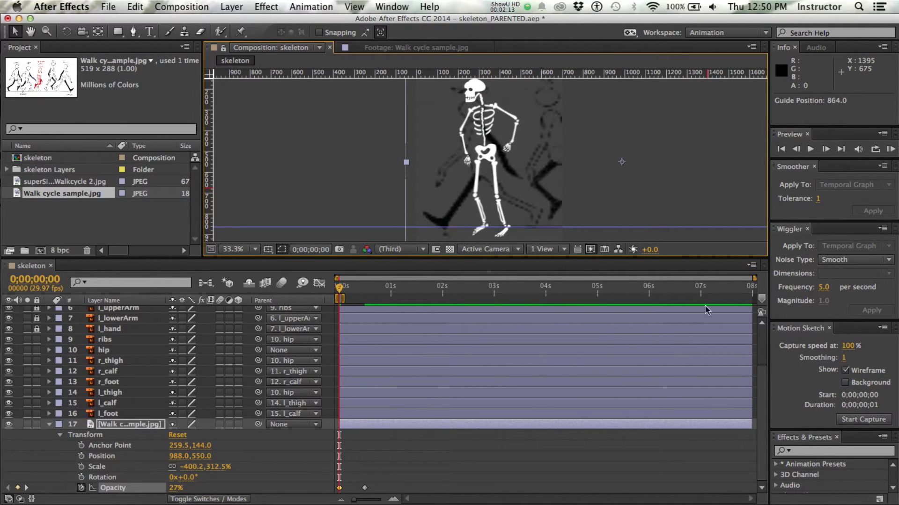
- Mark both skull layers and all upper arm, lower arm and hand layers as shy and hide them in the timeline
{"action": "left_click", "coordinate": [48, 424]}
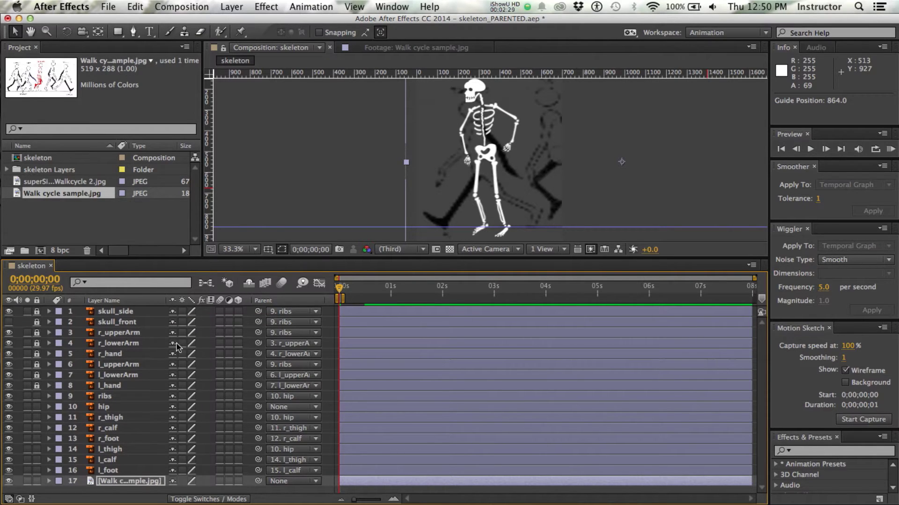
{"action": "left_click", "coordinate": [172, 311]}
{"action": "left_click", "coordinate": [173, 322]}
{"action": "left_click", "coordinate": [172, 333]}
{"action": "left_click", "coordinate": [173, 343]}
{"action": "left_click", "coordinate": [172, 354]}
{"action": "left_click", "coordinate": [173, 365]}
{"action": "left_click", "coordinate": [173, 375]}
{"action": "left_click", "coordinate": [173, 386]}
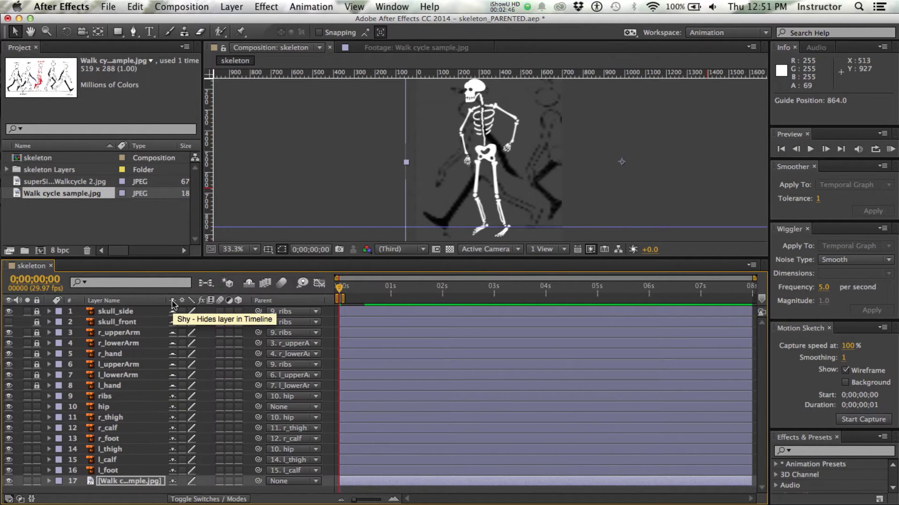
{"action": "left_click", "coordinate": [250, 284]}
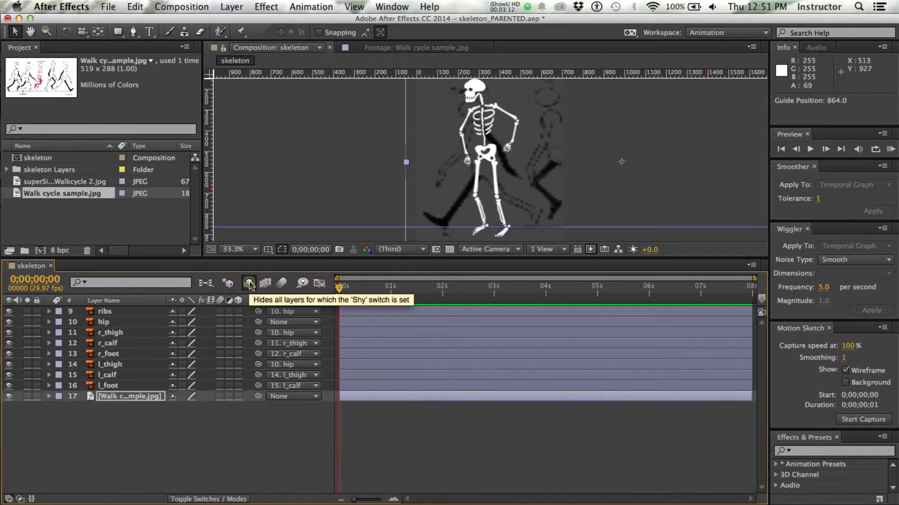
- Set rotation keyframes at 0;00;00;00 on all layers remaining in the timeline
{"action": "left_click_drag", "start_coordinate": [321, 263], "coordinate": [310, 289]}
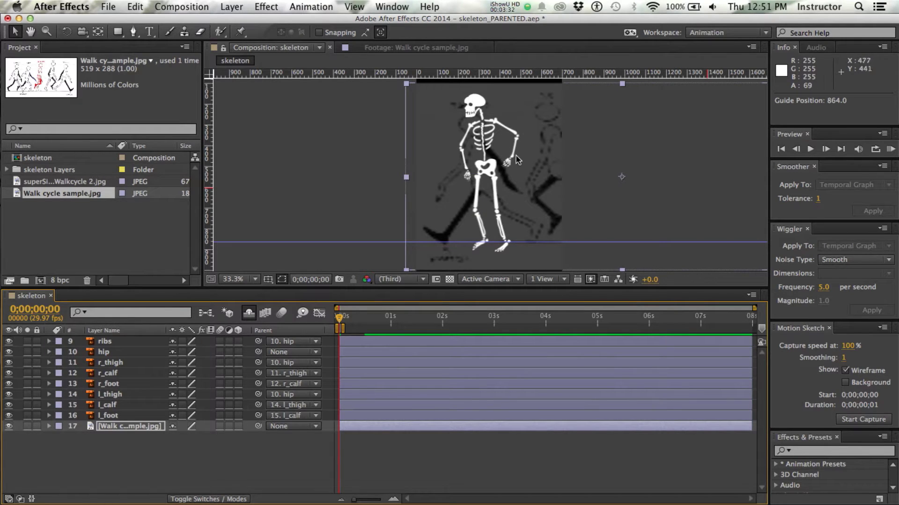
{"action": "key", "text": "super+a"}
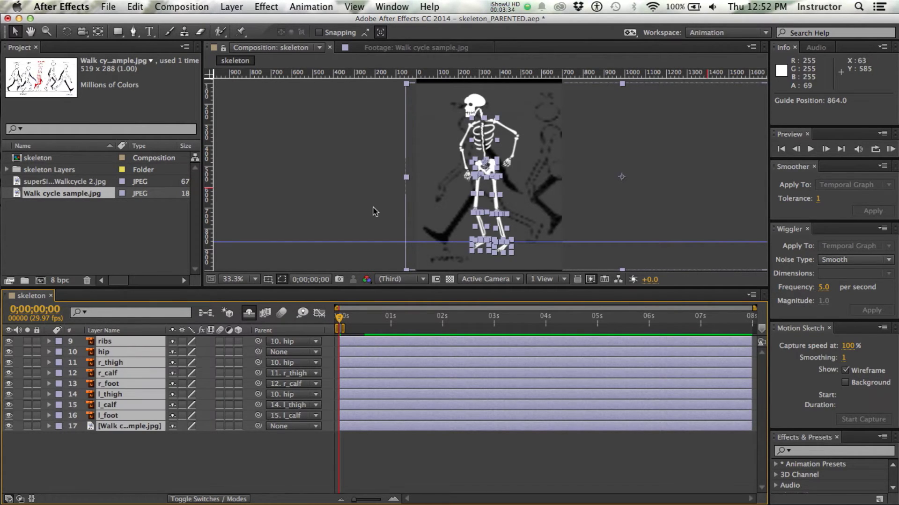
{"action": "key", "text": "r"}
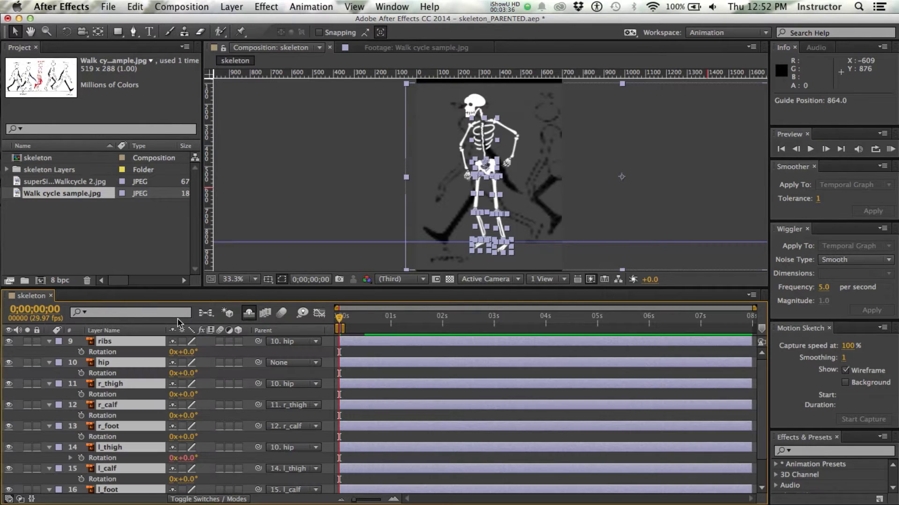
{"action": "left_click", "coordinate": [81, 352]}
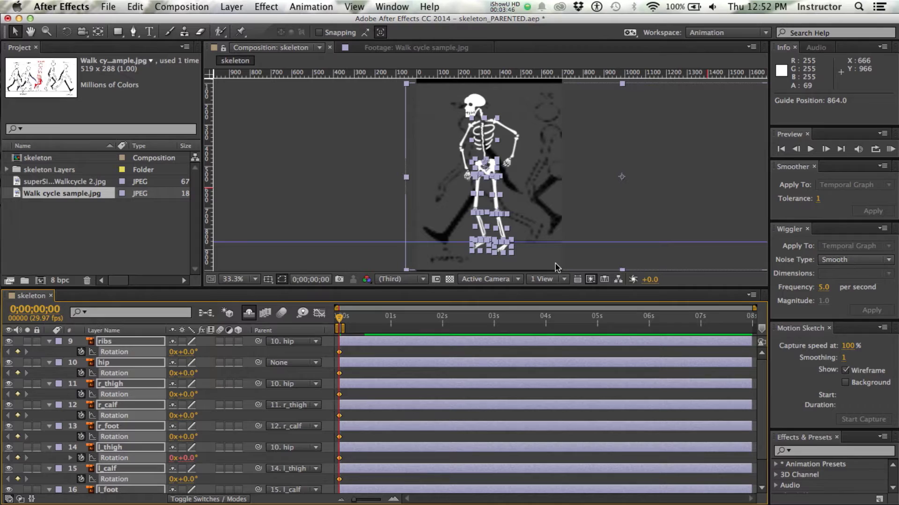
{"action": "left_click", "coordinate": [243, 260]}
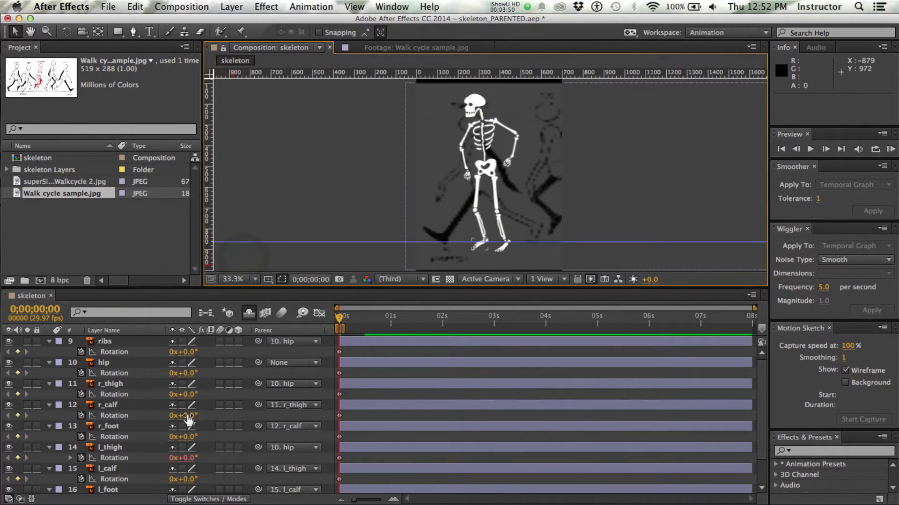
- Add a position keyframe to the hip layer at 0;00;00;00
{"action": "left_click", "coordinate": [104, 364]}
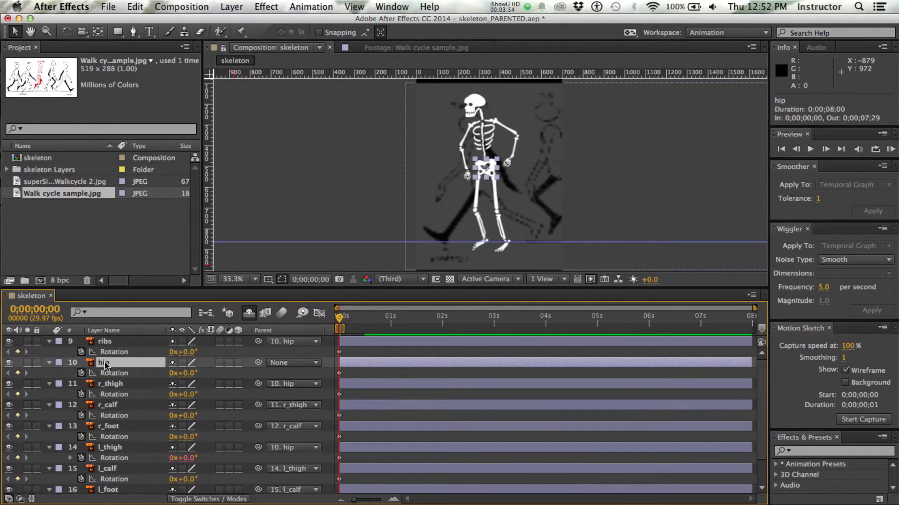
{"action": "key", "text": "shift+p"}
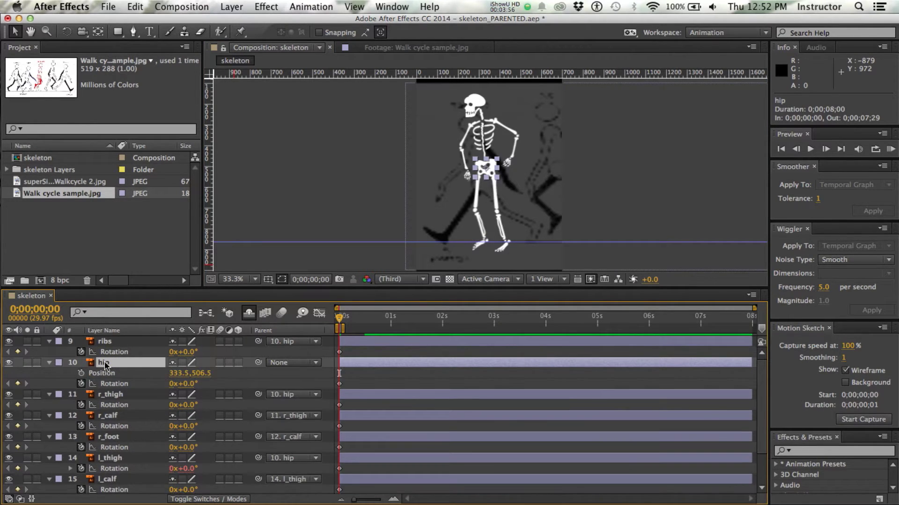
{"action": "left_click", "coordinate": [82, 373]}
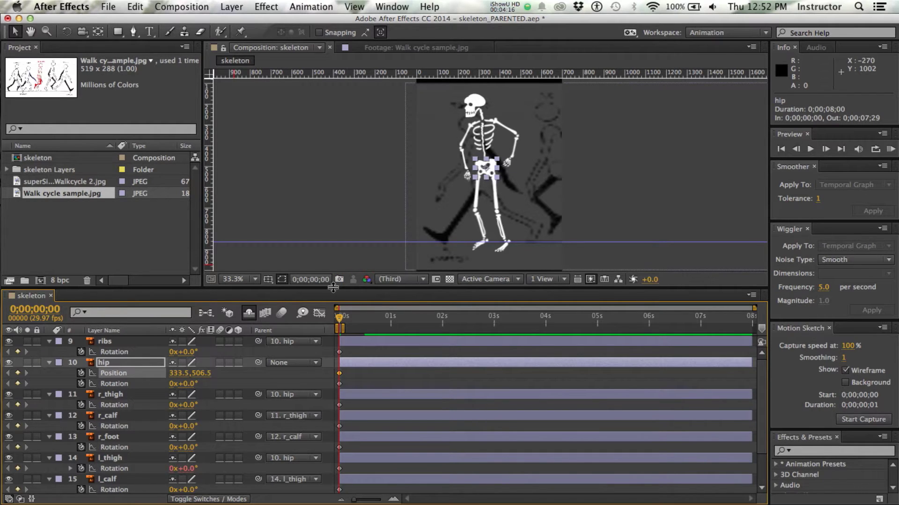
- Examine up close how the skeleton's hips, legs and feet line up with the reference pose and ground guide
{"action": "left_click_drag", "start_coordinate": [333, 287], "coordinate": [332, 354]}
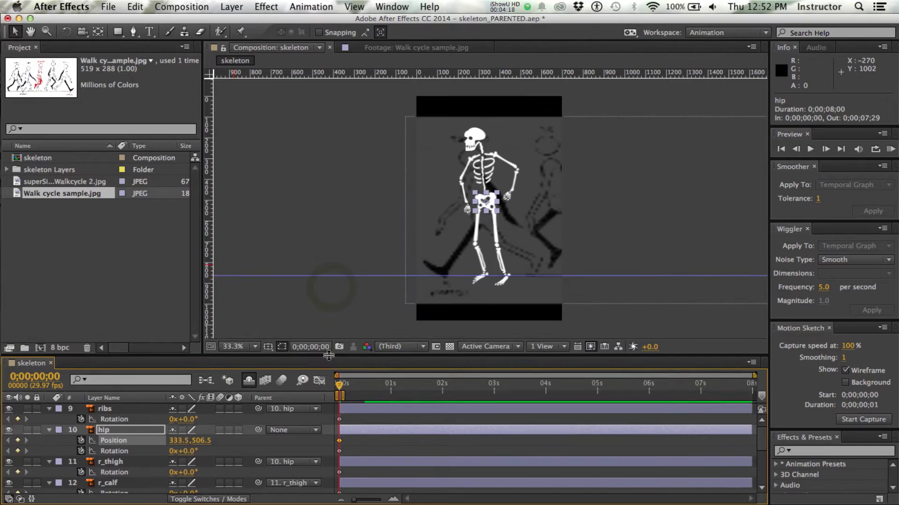
{"action": "key", "text": "slash"}
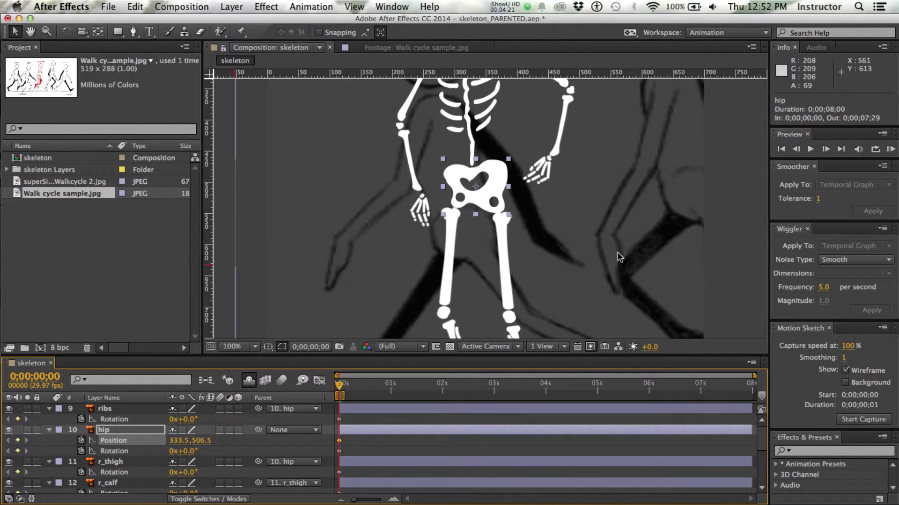
{"action": "key", "text": "space"}
{"action": "left_click_drag", "start_coordinate": [576, 263], "coordinate": [576, 236]}
{"action": "left_click_drag", "start_coordinate": [567, 181], "coordinate": [548, 164]}
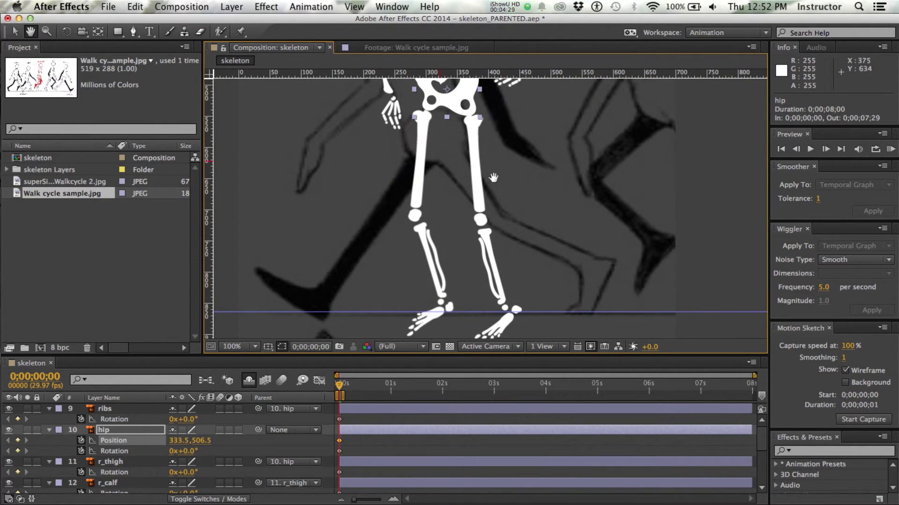
{"action": "key", "text": "v"}
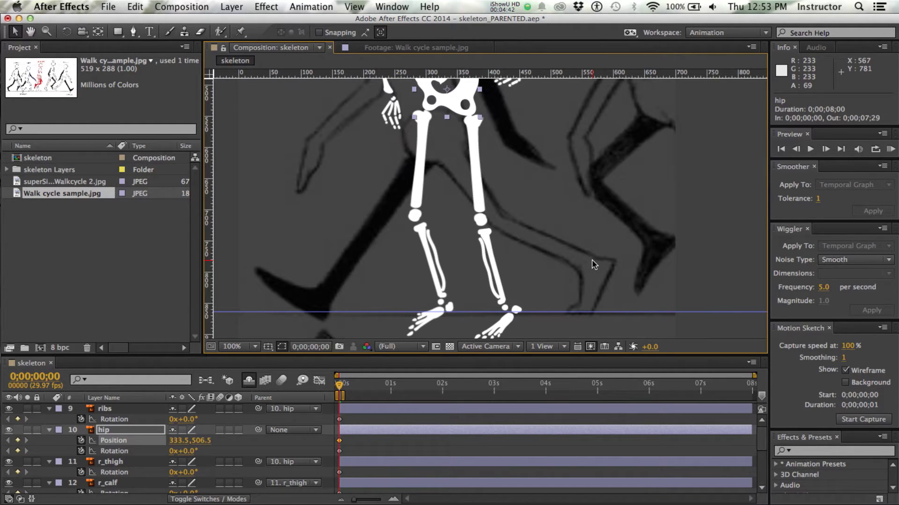
{"action": "key", "text": "h"}
{"action": "left_click", "coordinate": [525, 234]}
{"action": "mouse_move", "coordinate": [525, 237]}
{"action": "left_mouse_down"}
{"action": "mouse_move", "coordinate": [509, 330]}
{"action": "mouse_move", "coordinate": [541, 6]}
{"action": "left_mouse_up"}
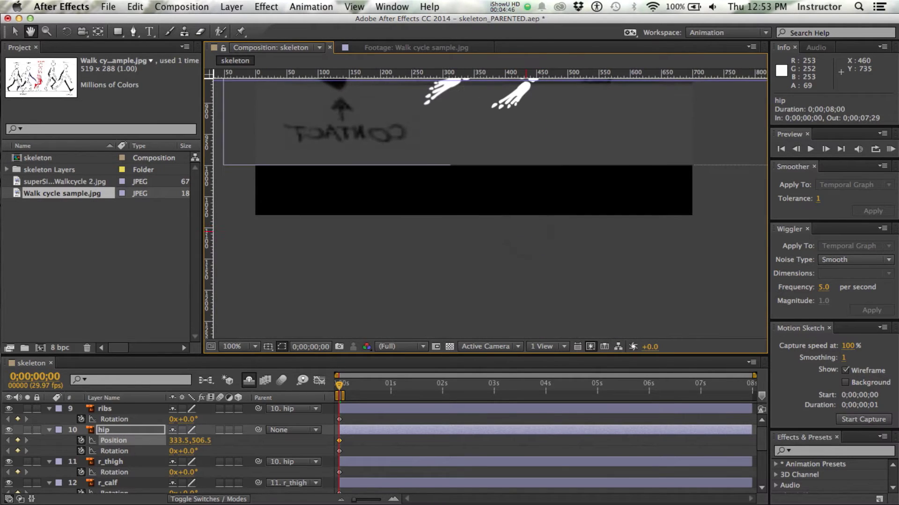
{"action": "key", "text": "v"}
{"action": "key", "text": "h"}
{"action": "left_click_drag", "start_coordinate": [541, 120], "coordinate": [532, 439]}
{"action": "key", "text": "v"}
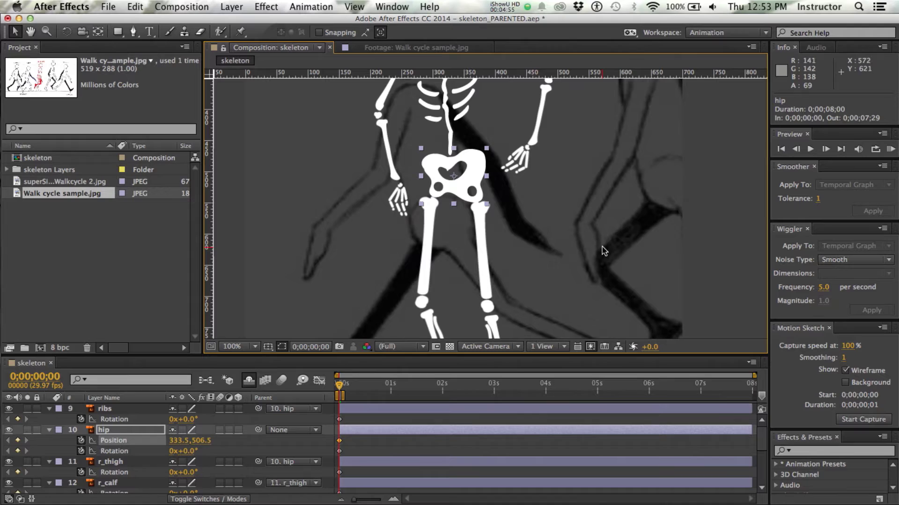
{"action": "key", "text": "comma"}
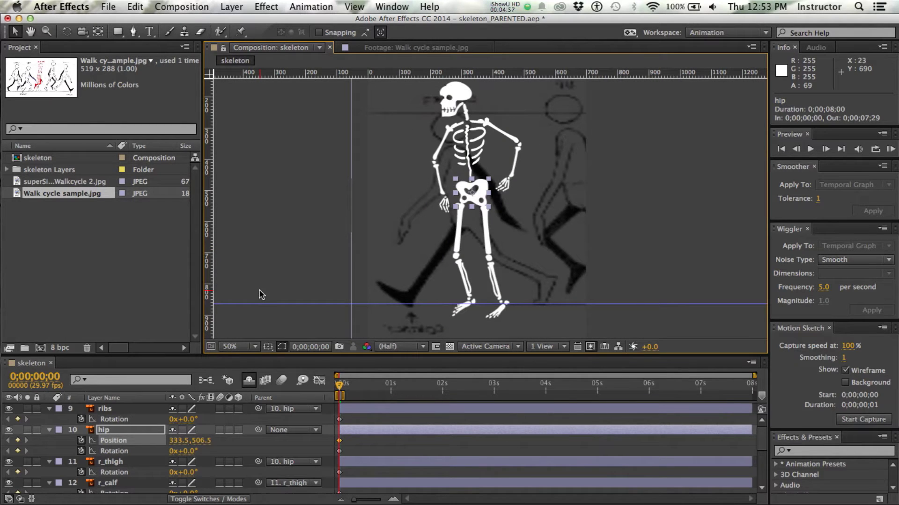
- Unlock the walk cycle reference layer and move it horizontally to about 1018, 550 behind the skeleton
{"action": "scroll", "coordinate": [60, 480], "scroll_direction": "down", "scroll_amount": 5}
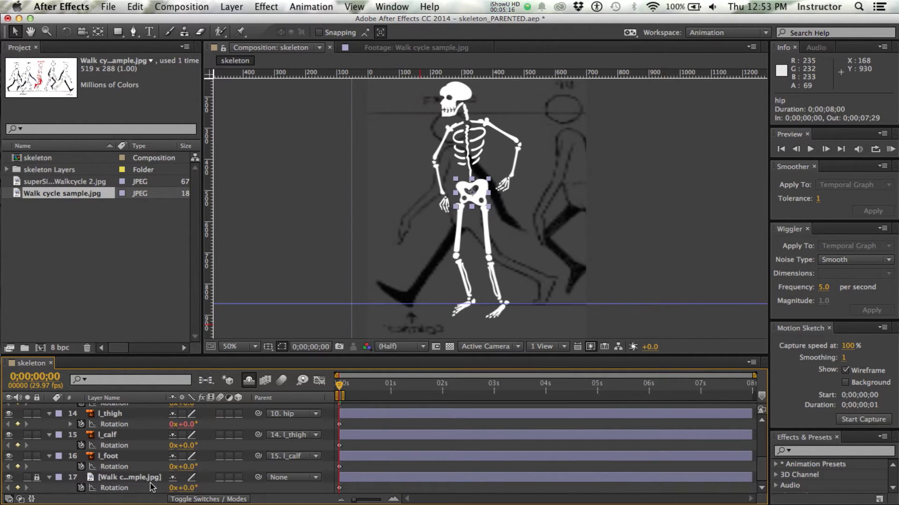
{"action": "left_click", "coordinate": [37, 478]}
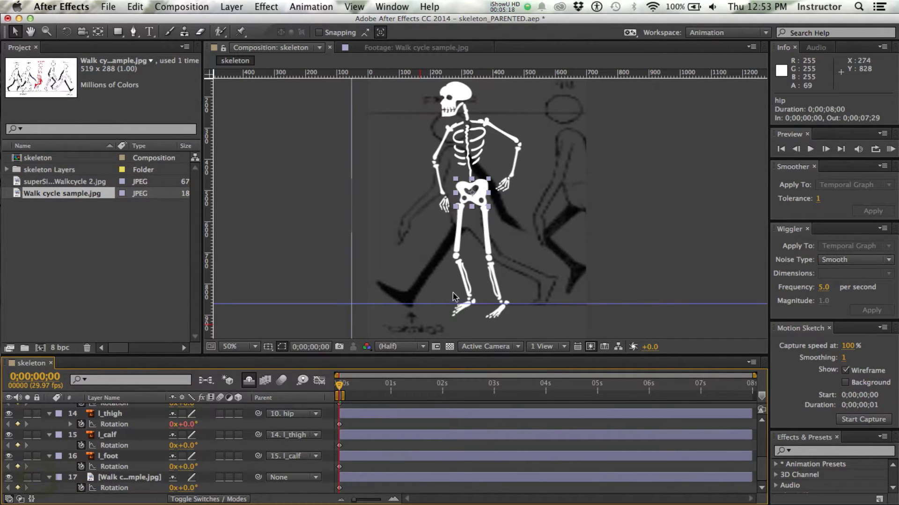
{"action": "left_click", "coordinate": [299, 256]}
{"action": "left_click_drag", "start_coordinate": [394, 251], "coordinate": [405, 252]}
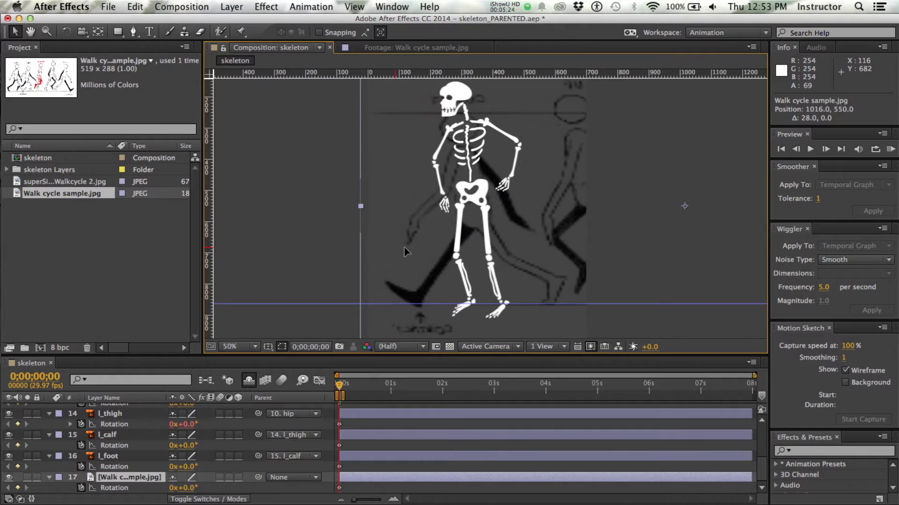
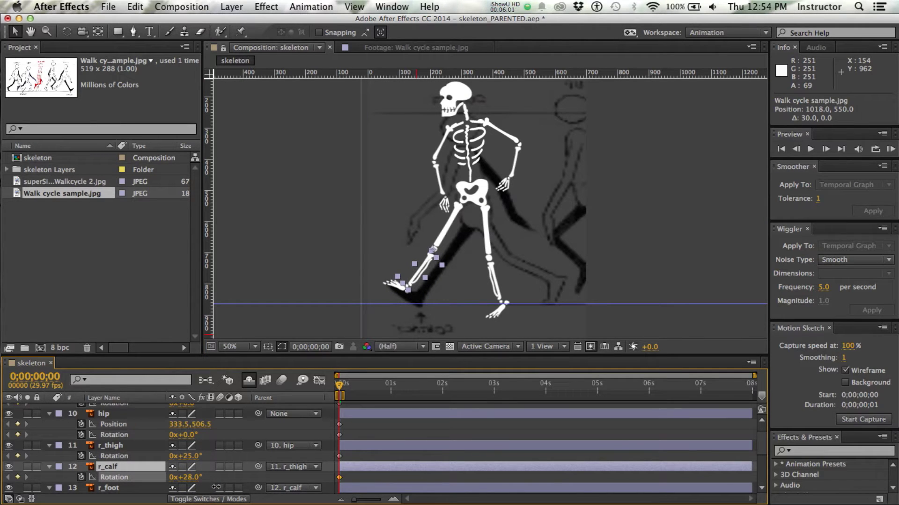
- Set the r_foot layer's rotation to 10° at the first frame
{"action": "left_click", "coordinate": [397, 291]}
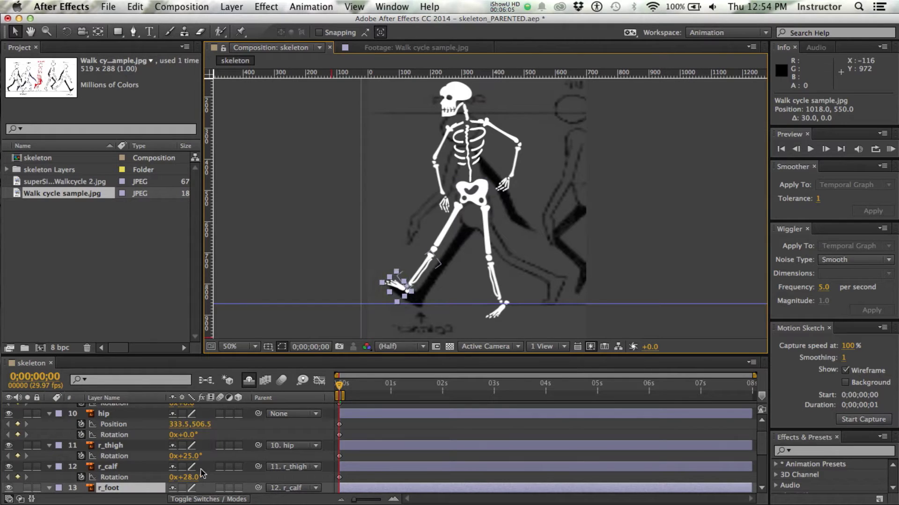
{"action": "key", "text": "r"}
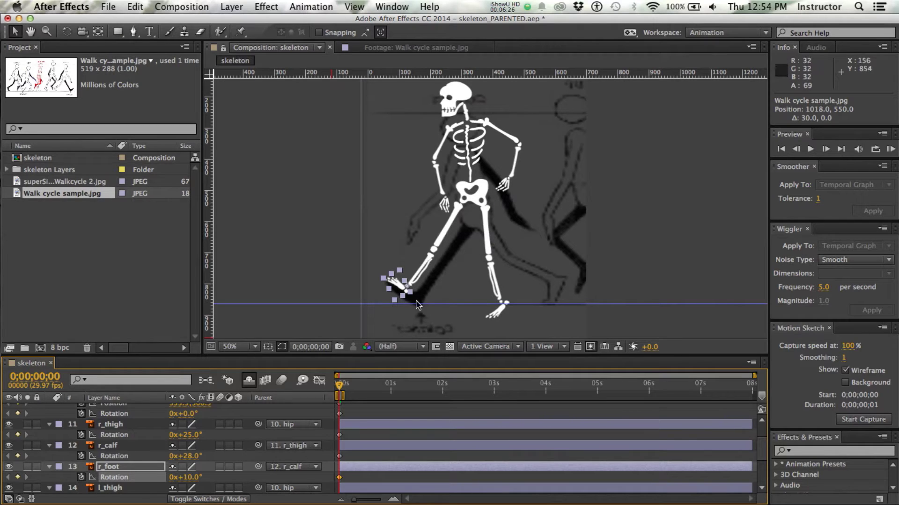
- Rotate the l_thigh layer to about -26° to swing the rear leg back toward the reference contact pose
{"action": "left_click", "coordinate": [489, 231]}
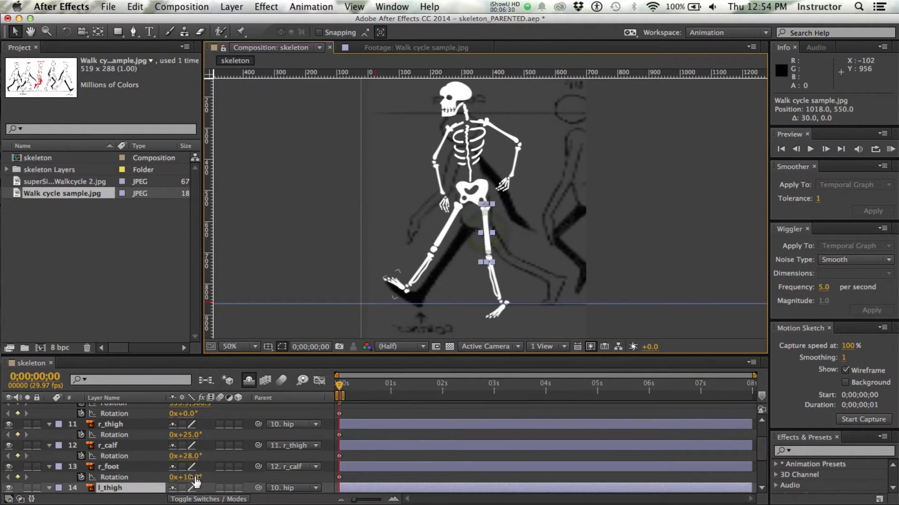
{"action": "scroll", "coordinate": [196, 463], "scroll_direction": "down", "scroll_amount": 2}
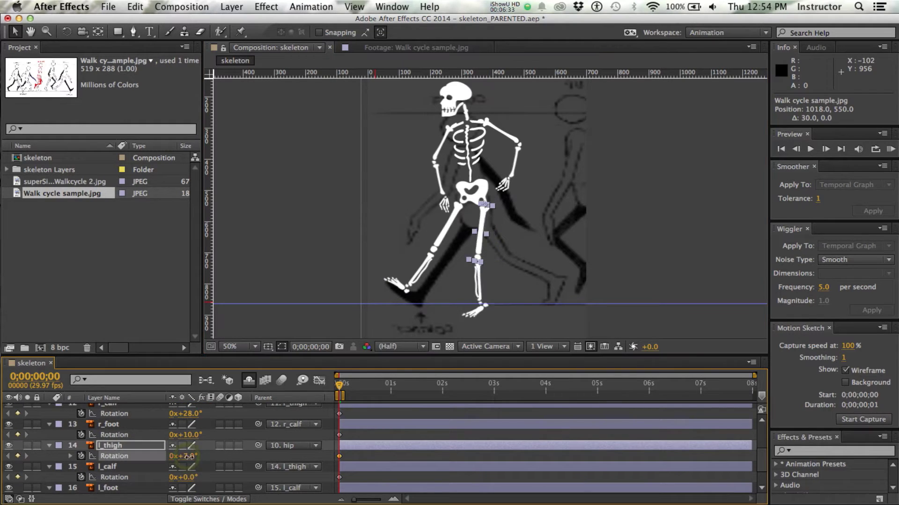
{"action": "mouse_move", "coordinate": [188, 456]}
{"action": "left_mouse_down"}
{"action": "mouse_move", "coordinate": [161, 456]}
{"action": "mouse_move", "coordinate": [170, 456]}
{"action": "left_mouse_up"}
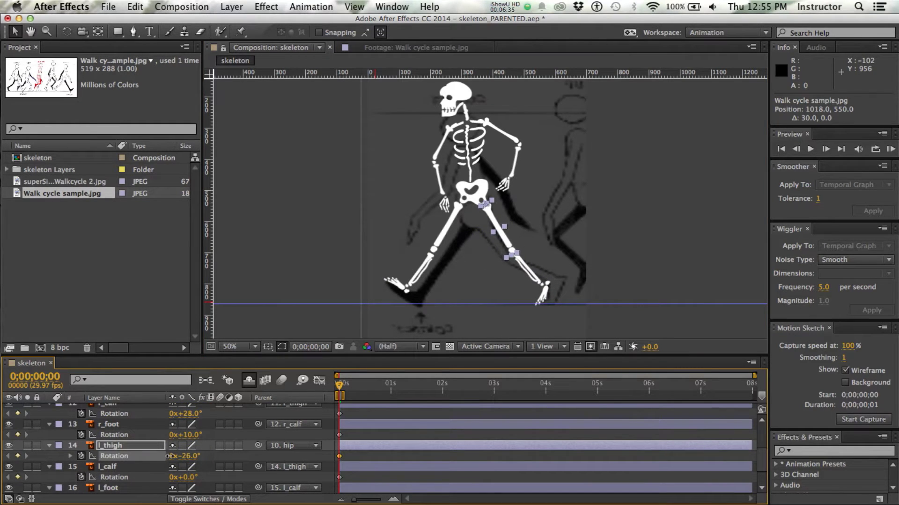
- Set the l_calf layer's rotation to -19° and the l_foot layer's rotation to 19° at the first frame
{"action": "left_click", "coordinate": [529, 273]}
{"action": "left_click_drag", "start_coordinate": [191, 482], "coordinate": [176, 477]}
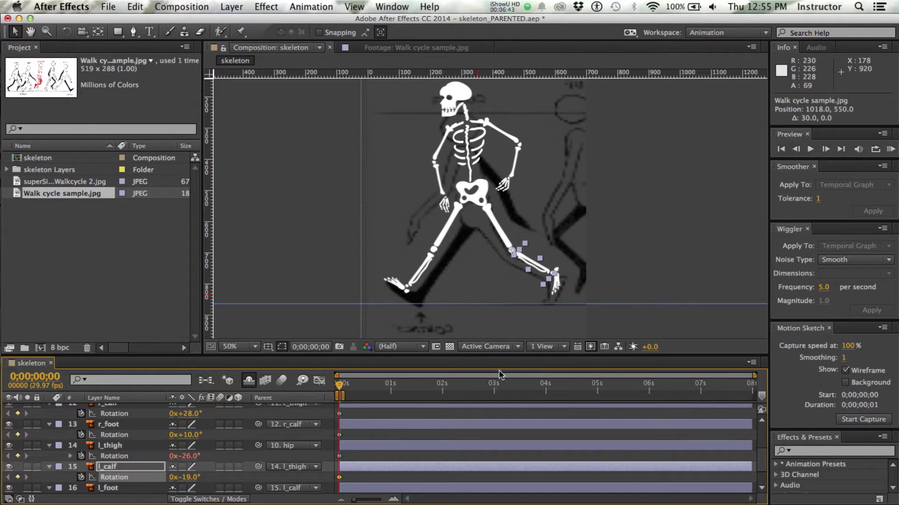
{"action": "left_click", "coordinate": [559, 287]}
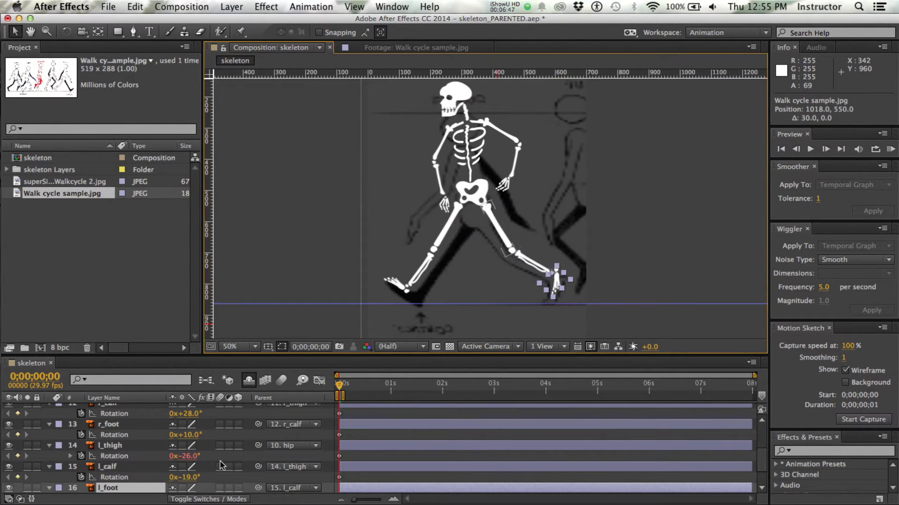
{"action": "scroll", "coordinate": [196, 487], "scroll_direction": "down", "scroll_amount": 1}
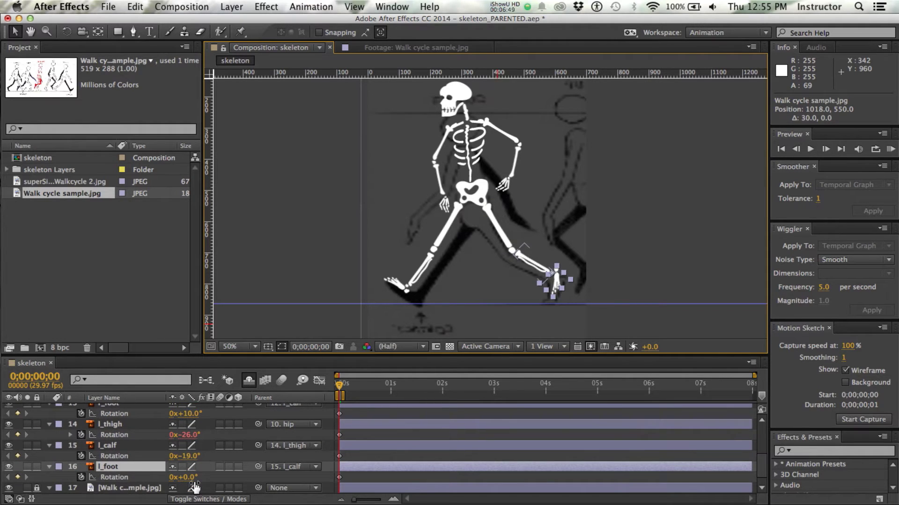
{"action": "left_click_drag", "start_coordinate": [190, 478], "coordinate": [202, 476]}
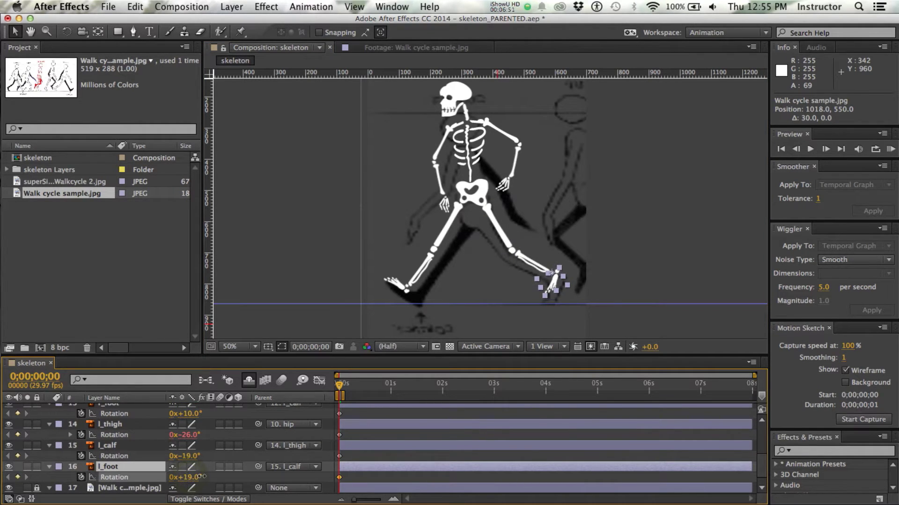
{"action": "left_click", "coordinate": [612, 264]}
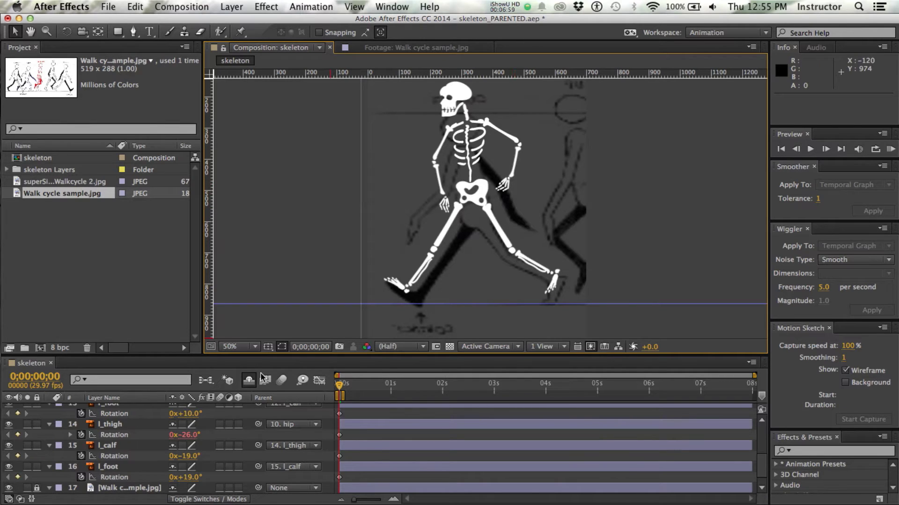
- Lower the hip layer to position 333.5, 536.5 at the first frame so the feet reach the ground guide
{"action": "left_click", "coordinate": [472, 197]}
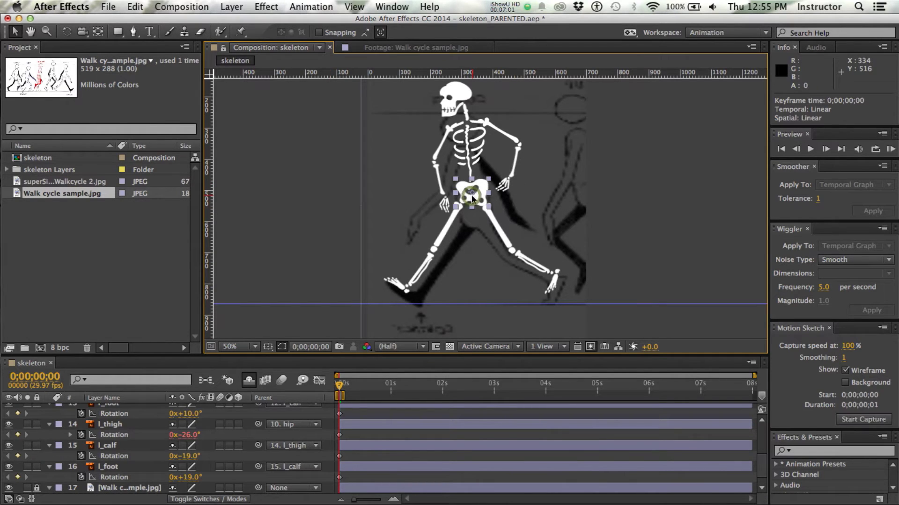
{"action": "left_click_drag", "start_coordinate": [472, 196], "coordinate": [471, 198]}
{"action": "key", "text": "Down"}
{"action": "key", "text": "Down"}
{"action": "key", "text": "Down"}
{"action": "key", "text": "Down"}
{"action": "key", "text": "Down"}
{"action": "key", "text": "Down"}
{"action": "key", "text": "Down"}
{"action": "key", "text": "Down"}
{"action": "key", "text": "Down"}
{"action": "key", "text": "Down"}
{"action": "key", "text": "Down"}
{"action": "key", "text": "Down"}
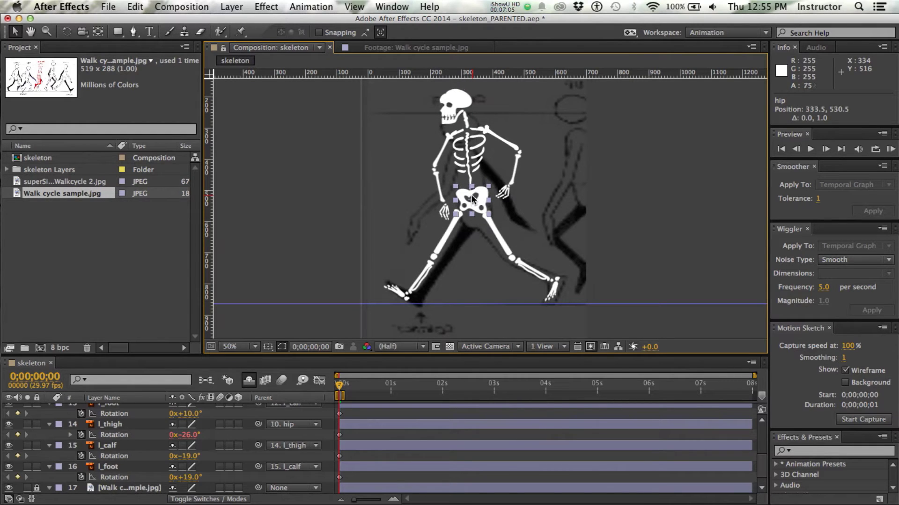
{"action": "key", "text": "Down"}
{"action": "key", "text": "Down"}
{"action": "key", "text": "Down"}
{"action": "key", "text": "Down"}
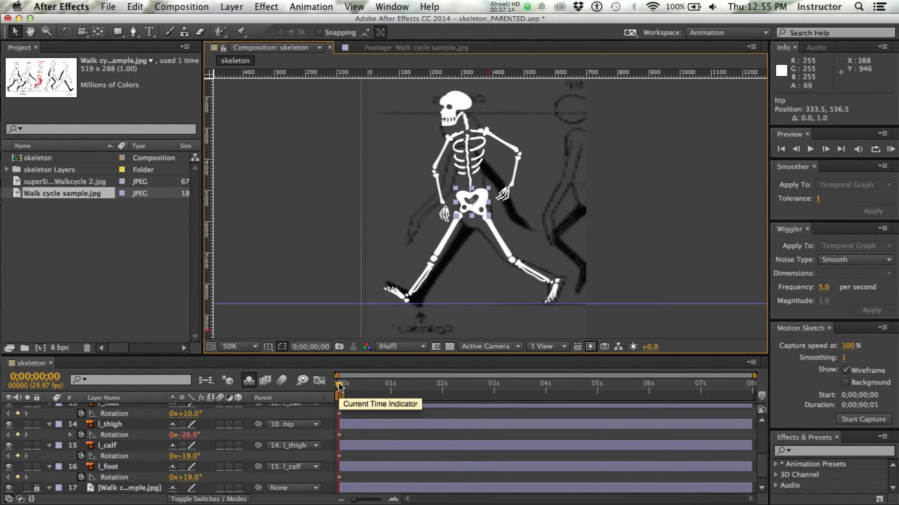
- Add rotation keyframes holding the contact pose on all unlocked layers at the last frame, 0;00;07;29
{"action": "left_click_drag", "start_coordinate": [339, 387], "coordinate": [779, 406]}
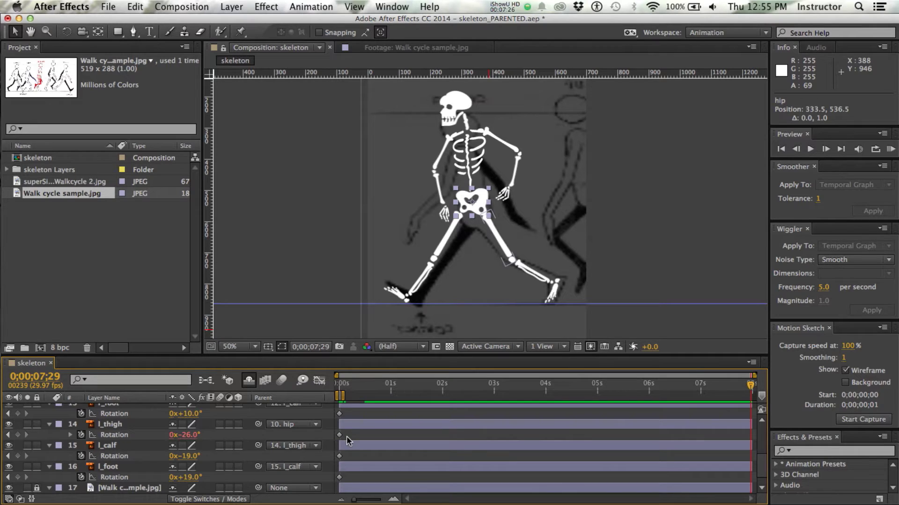
{"action": "key", "text": "super+a"}
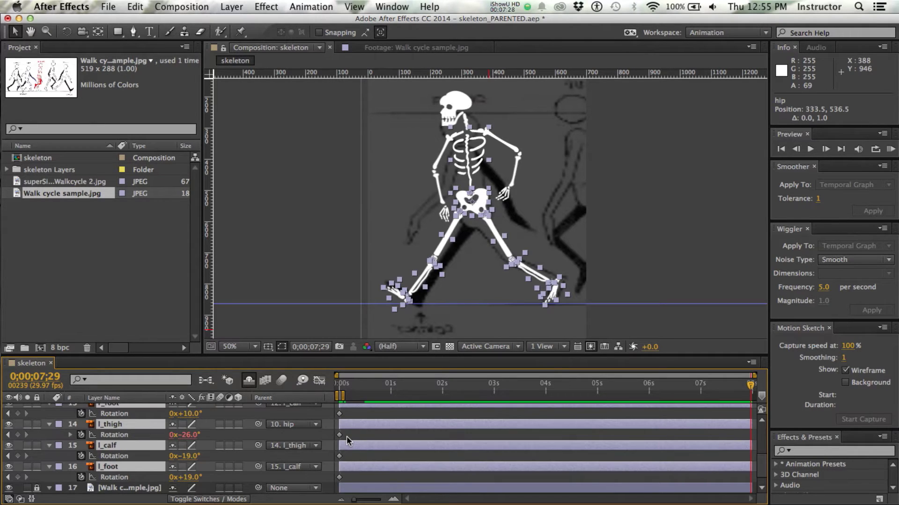
{"action": "left_click", "coordinate": [18, 414]}
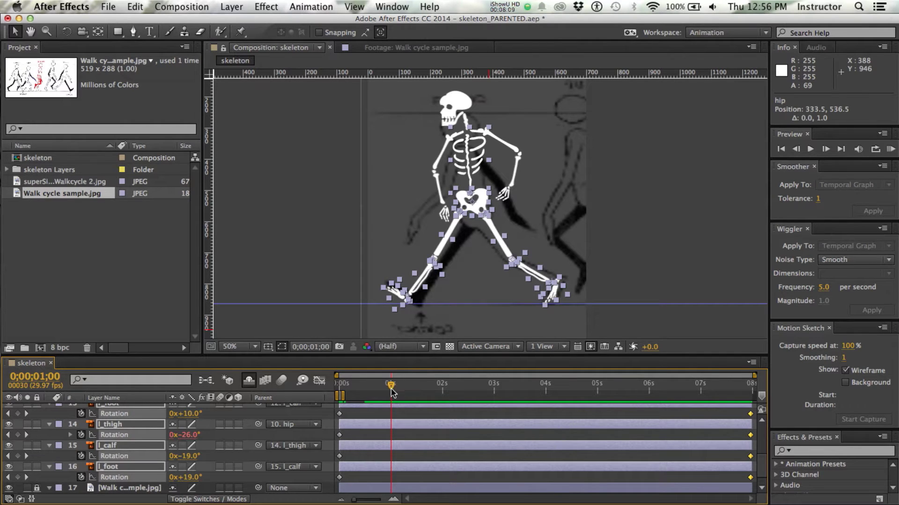
- At 0;00;01;00, unlock the walk cycle reference layer, move it horizontally to 632, 550 behind the skeleton, and lock it again
{"action": "mouse_move", "coordinate": [391, 387]}
{"action": "left_mouse_down"}
{"action": "mouse_move", "coordinate": [382, 389]}
{"action": "mouse_move", "coordinate": [392, 389]}
{"action": "left_mouse_up"}
{"action": "left_click", "coordinate": [307, 257]}
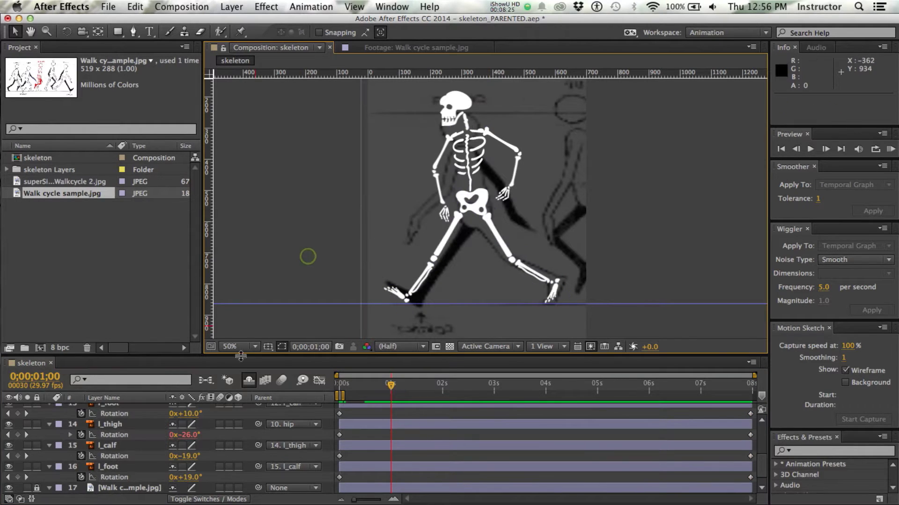
{"action": "scroll", "coordinate": [238, 377], "scroll_direction": "down", "scroll_amount": 1}
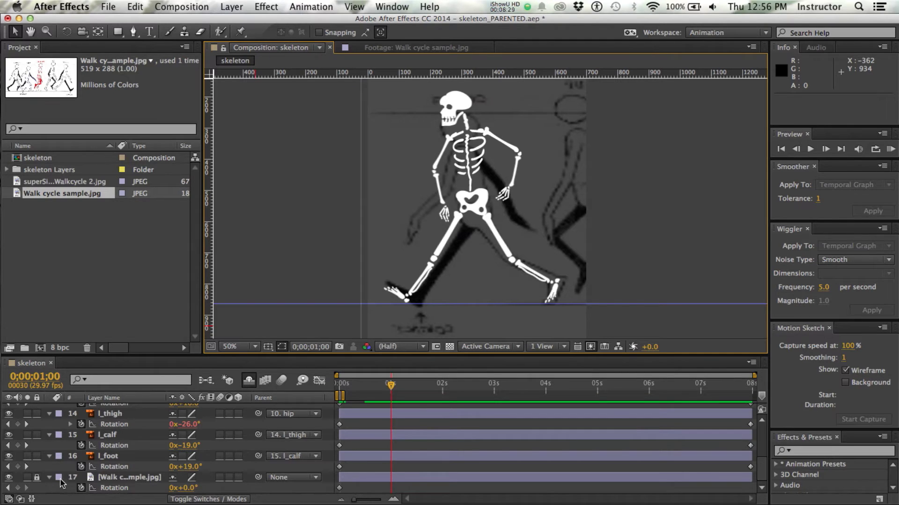
{"action": "left_click", "coordinate": [37, 478]}
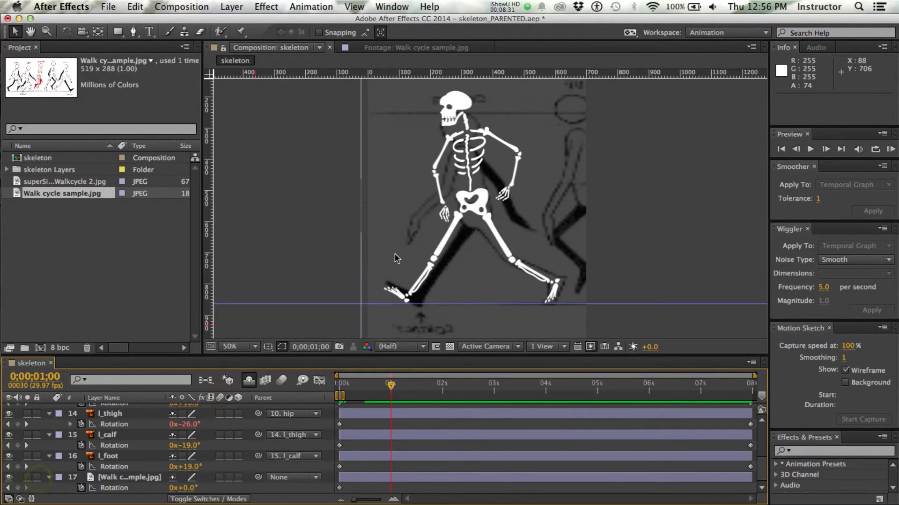
{"action": "mouse_move", "coordinate": [393, 250]}
{"action": "left_mouse_down"}
{"action": "mouse_move", "coordinate": [266, 253]}
{"action": "mouse_move", "coordinate": [274, 255]}
{"action": "left_mouse_up"}
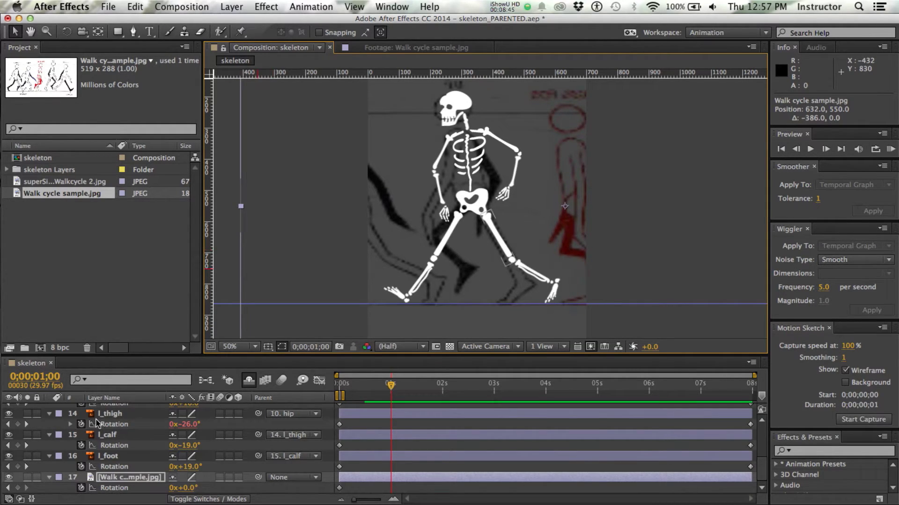
{"action": "left_click", "coordinate": [37, 478]}
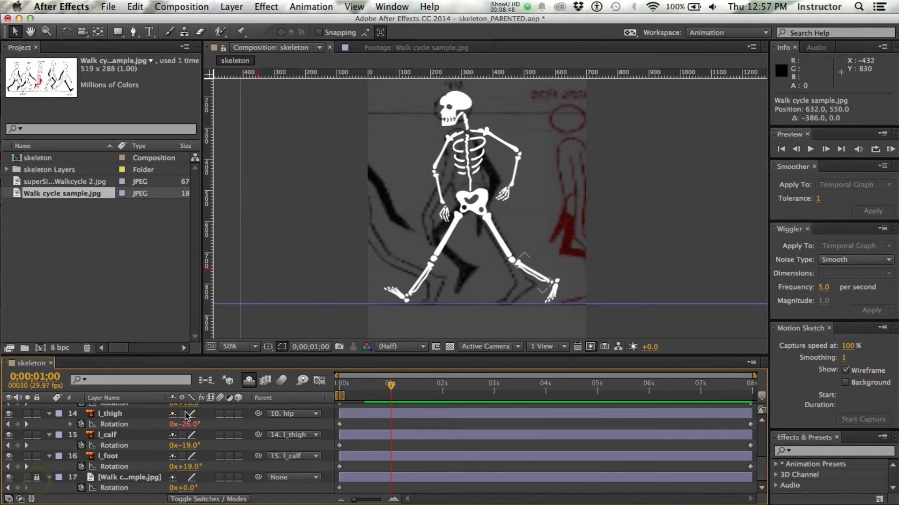
- Add rotation keyframes on all unlocked skeleton layers at 0;00;01;00
{"action": "key", "text": "super+a"}
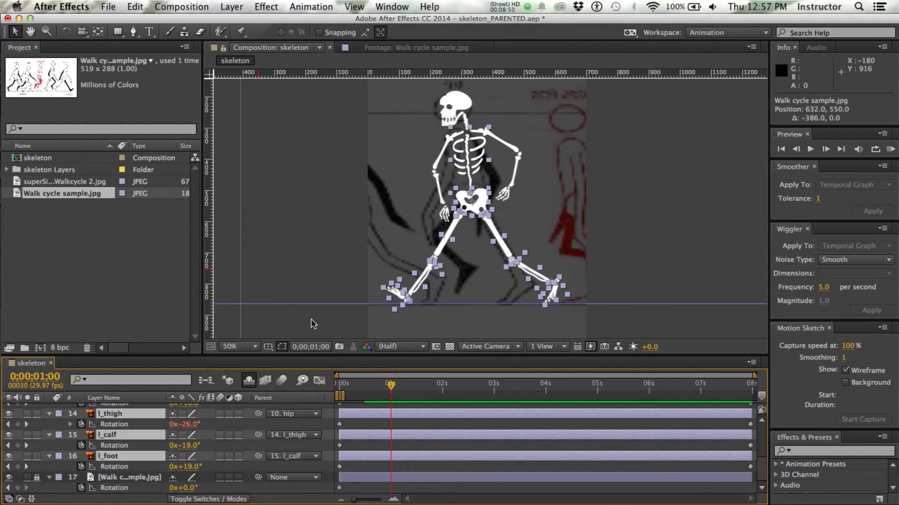
{"action": "left_click", "coordinate": [17, 424]}
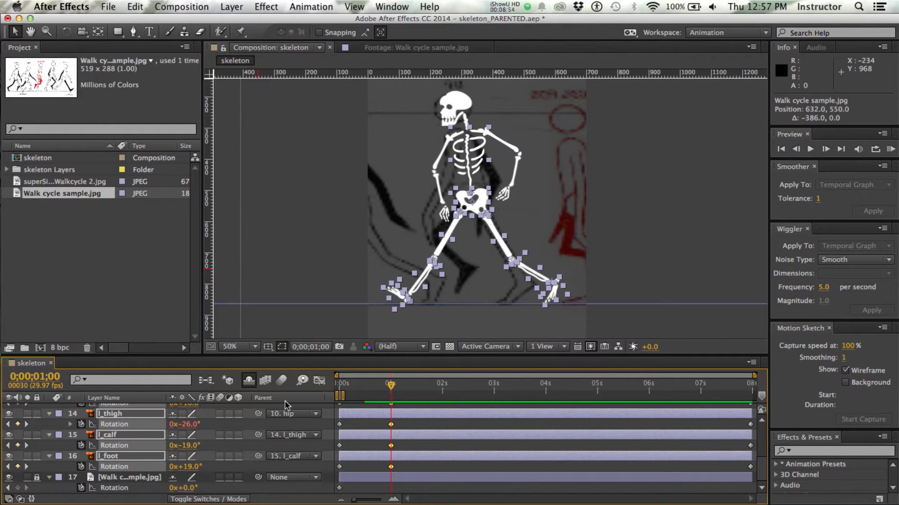
{"action": "scroll", "coordinate": [287, 405], "scroll_direction": "up", "scroll_amount": 6}
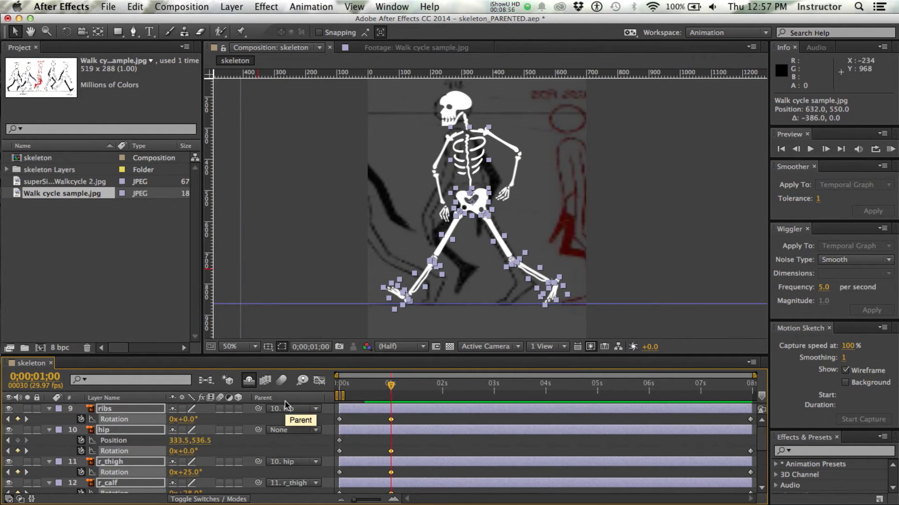
{"action": "left_click", "coordinate": [308, 275]}
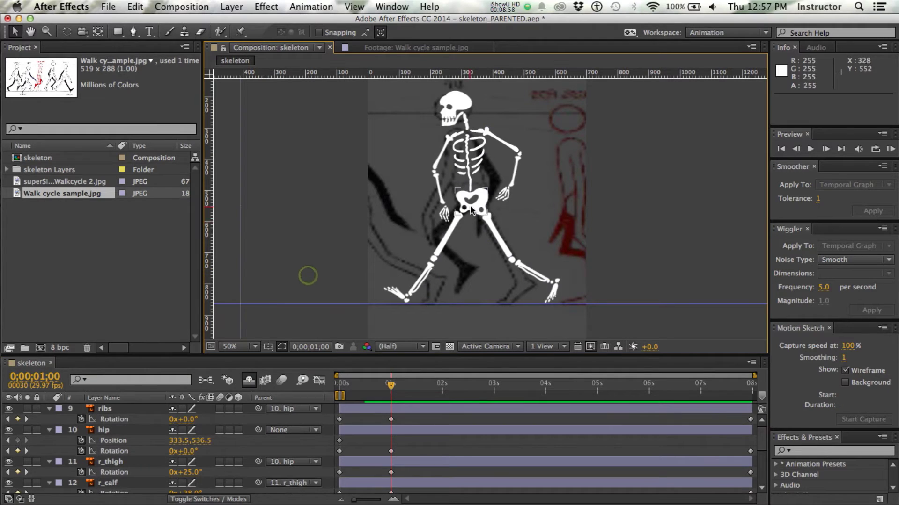
- Set the r_thigh layer's rotation to 48° and the r_calf layer's rotation to -91° at one second
{"action": "left_click", "coordinate": [452, 232]}
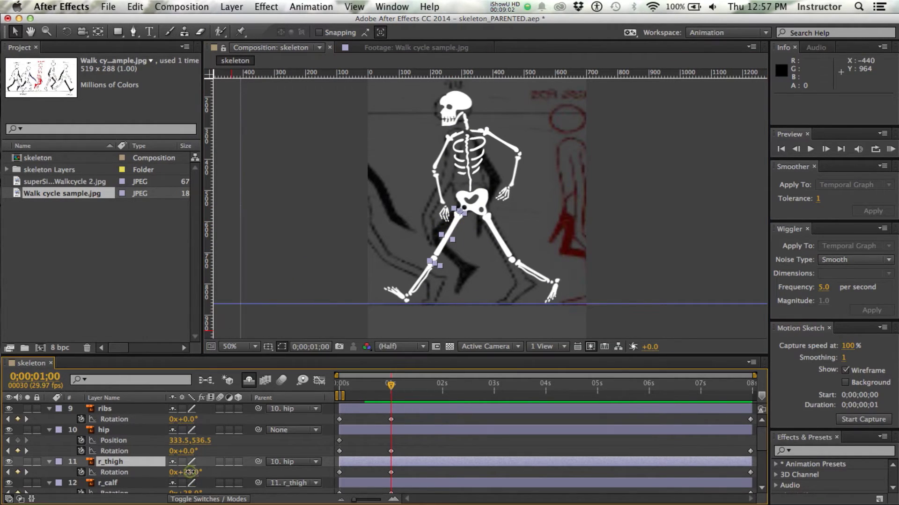
{"action": "left_click_drag", "start_coordinate": [191, 475], "coordinate": [208, 475]}
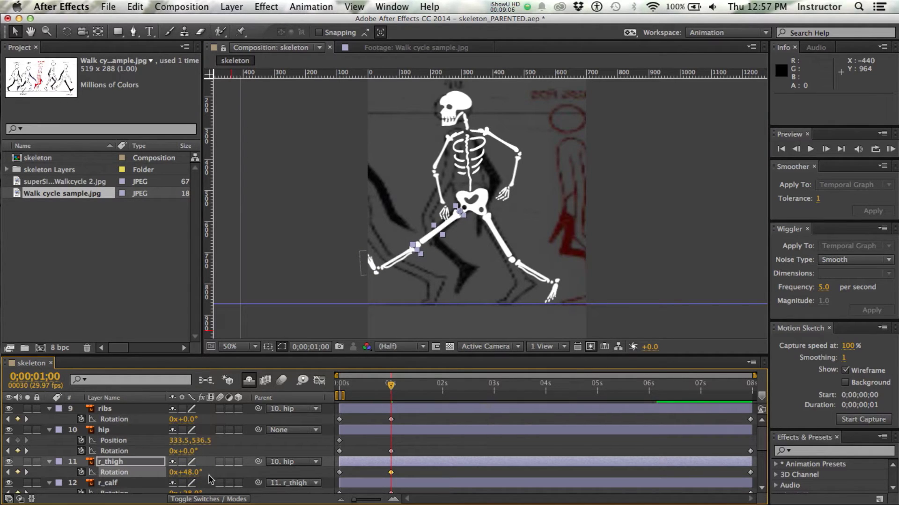
{"action": "left_click", "coordinate": [124, 484]}
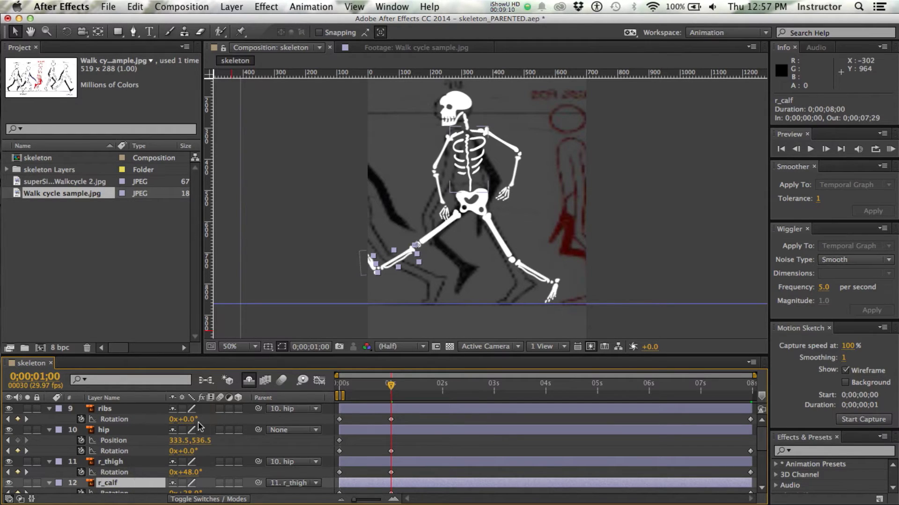
{"action": "scroll", "coordinate": [199, 427], "scroll_direction": "down", "scroll_amount": 1}
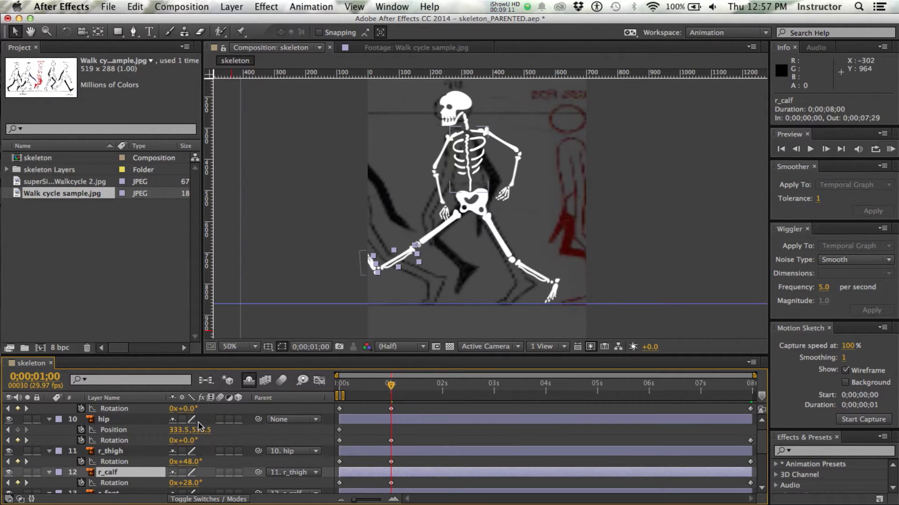
{"action": "left_click", "coordinate": [186, 483]}
{"action": "left_click_drag", "start_coordinate": [186, 483], "coordinate": [112, 482]}
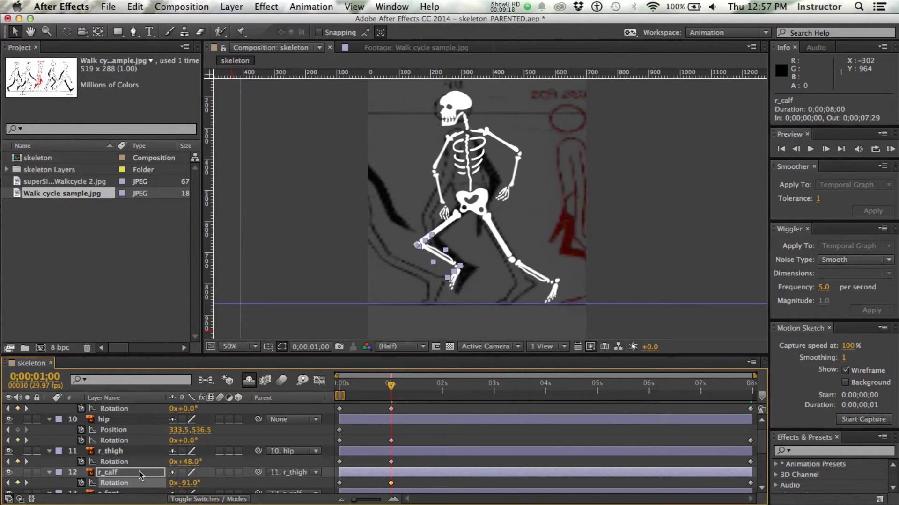
- Set the r_foot layer's rotation to -3° at one second
{"action": "scroll", "coordinate": [139, 476], "scroll_direction": "down", "scroll_amount": 1}
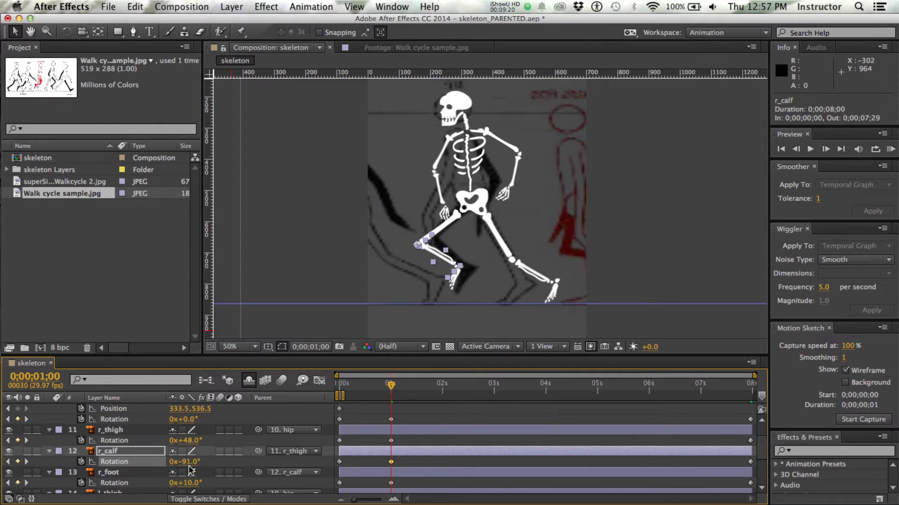
{"action": "left_click", "coordinate": [186, 483]}
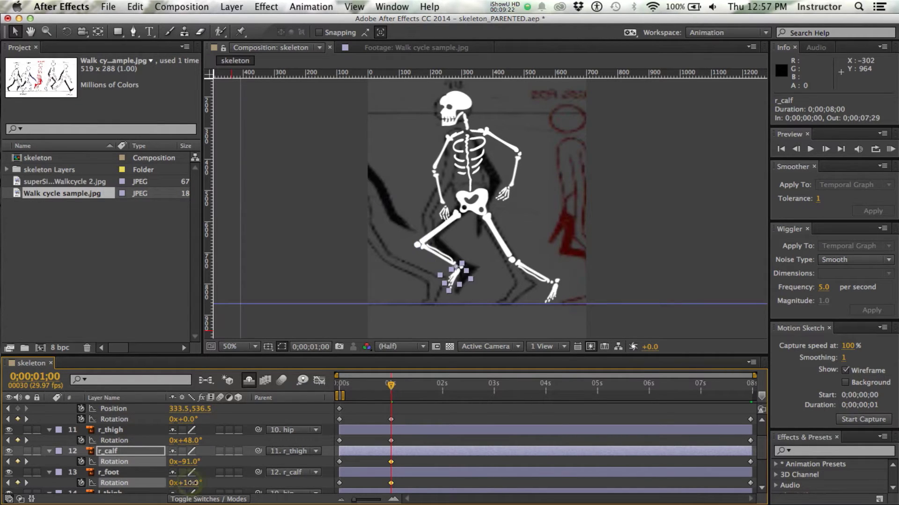
{"action": "left_click_drag", "start_coordinate": [186, 483], "coordinate": [182, 483]}
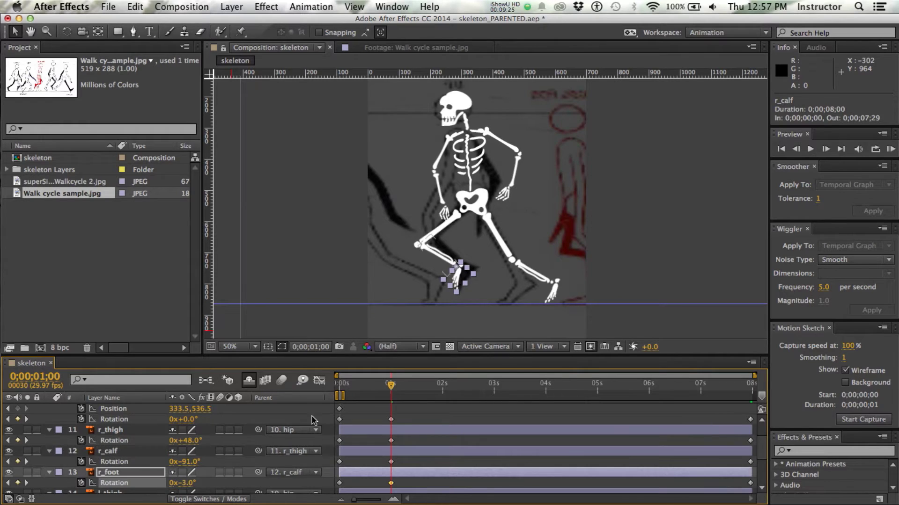
- Set the l_calf layer's rotation to -2° at one second to straighten the supporting leg
{"action": "left_click", "coordinate": [499, 242]}
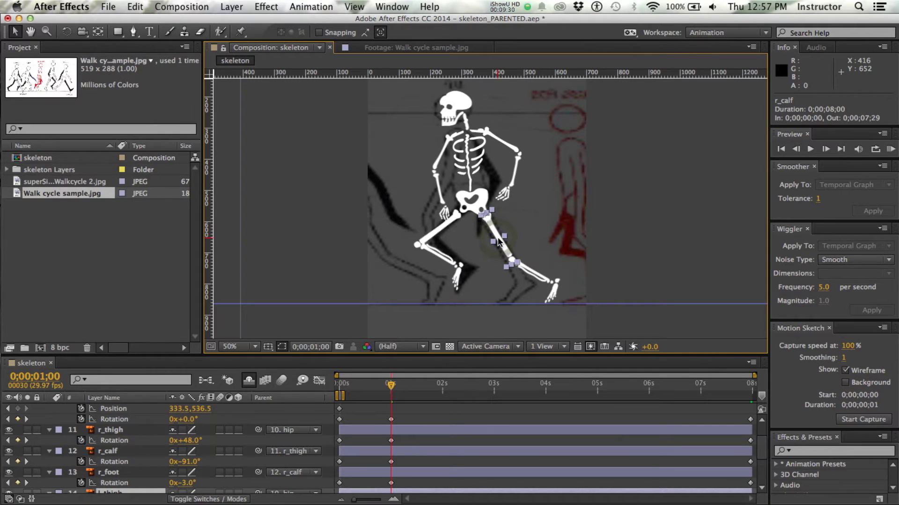
{"action": "left_click", "coordinate": [534, 272]}
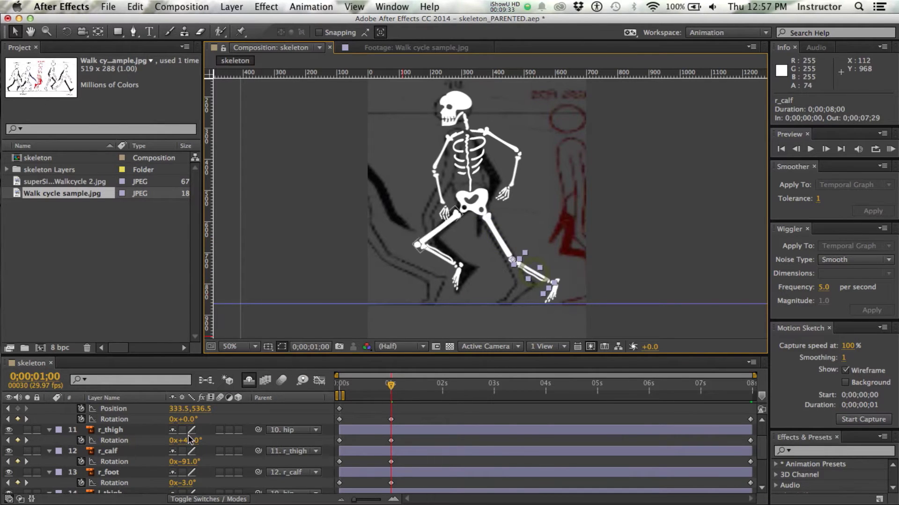
{"action": "scroll", "coordinate": [168, 458], "scroll_direction": "down", "scroll_amount": 3}
{"action": "scroll", "coordinate": [169, 457], "scroll_direction": "down", "scroll_amount": 1}
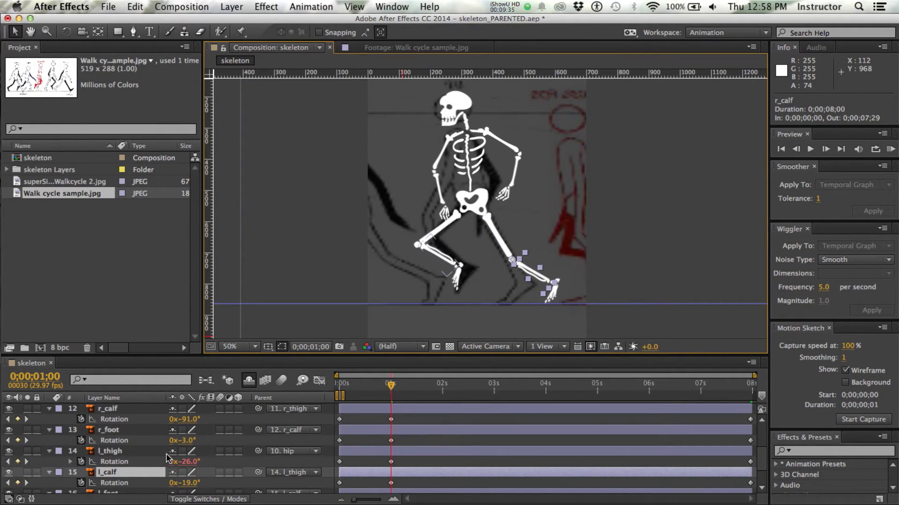
{"action": "mouse_move", "coordinate": [189, 487]}
{"action": "left_mouse_down"}
{"action": "mouse_move", "coordinate": [239, 482]}
{"action": "mouse_move", "coordinate": [192, 476]}
{"action": "left_mouse_up"}
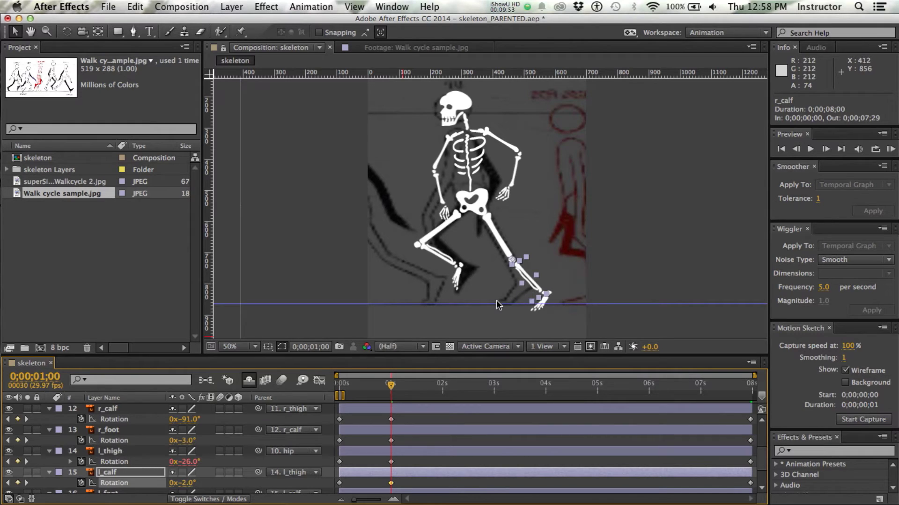
- Raise the hip layer to position 333.5, 508.5 at one second so the supporting foot sits on the ground guide
{"action": "left_click", "coordinate": [538, 304]}
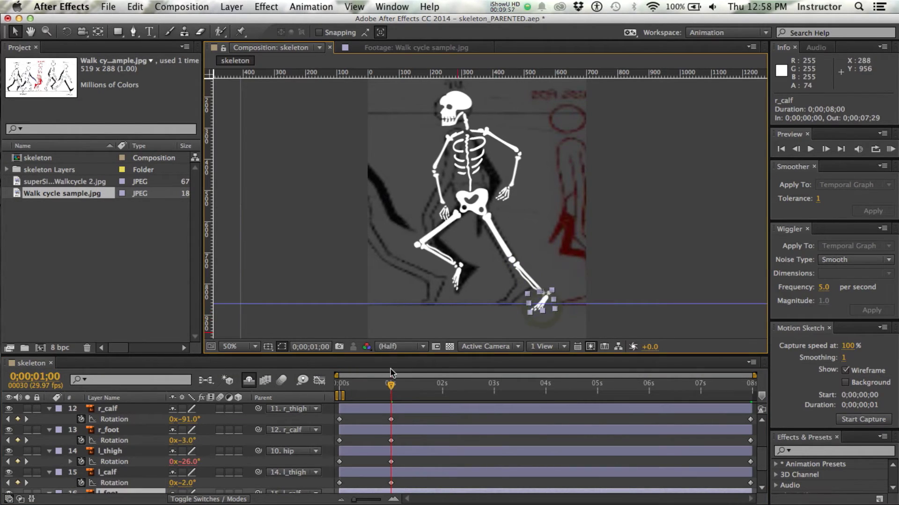
{"action": "left_click", "coordinate": [475, 213]}
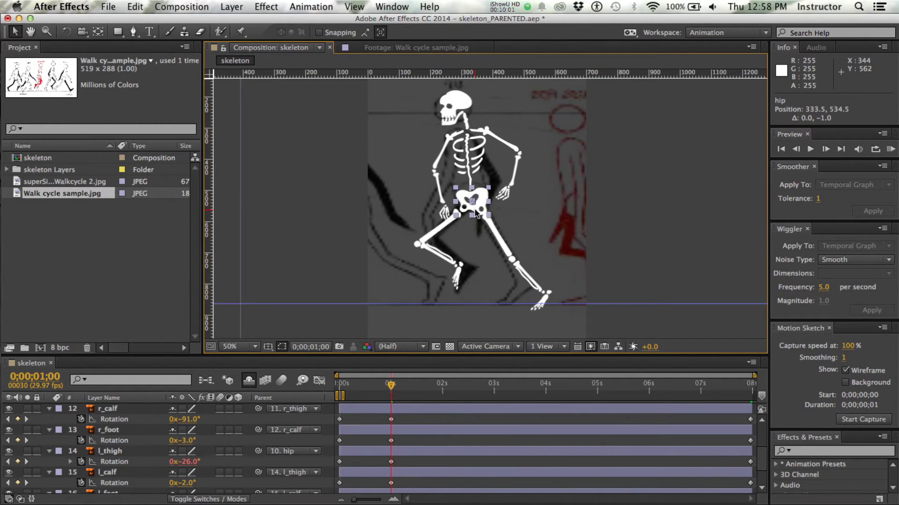
{"action": "key", "text": "Up"}
{"action": "key", "text": "Up"}
{"action": "key", "text": "Up"}
{"action": "key", "text": "Up"}
{"action": "key", "text": "Up"}
{"action": "key", "text": "Up"}
{"action": "key", "text": "Up"}
{"action": "key", "text": "Up"}
{"action": "key", "text": "Up"}
{"action": "key", "text": "Up"}
{"action": "key", "text": "Up"}
{"action": "key", "text": "Up"}
{"action": "key", "text": "Up"}
{"action": "key", "text": "Up"}
{"action": "key", "text": "Up"}
{"action": "key", "text": "Up"}
{"action": "key", "text": "Up"}
{"action": "key", "text": "Up"}
{"action": "key", "text": "Up"}
{"action": "key", "text": "Up"}
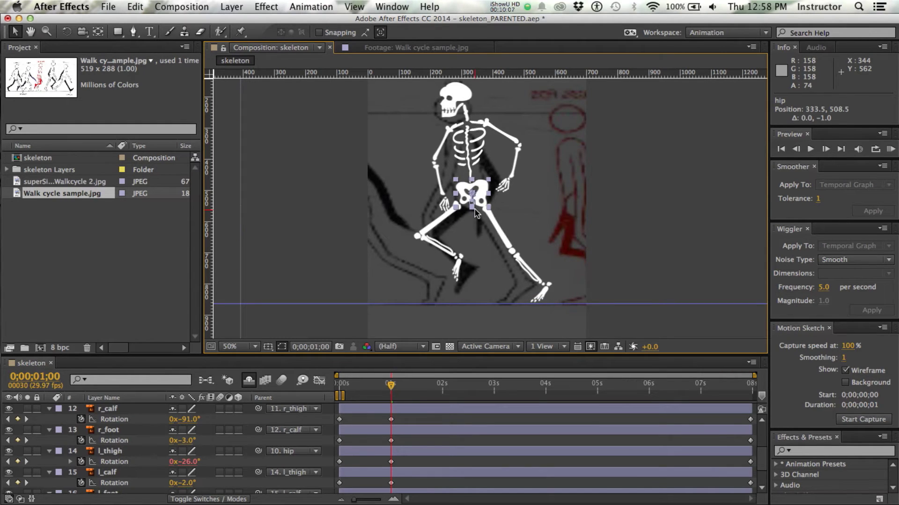
- Lower the hip layer to position 333.5, 522.5 at one second
{"action": "key", "text": "Down"}
{"action": "key", "text": "Down"}
{"action": "key", "text": "Down"}
{"action": "key", "text": "Down"}
{"action": "key", "text": "Down"}
{"action": "key", "text": "Down"}
{"action": "key", "text": "Down"}
{"action": "key", "text": "Down"}
{"action": "key", "text": "Down"}
{"action": "key", "text": "Down"}
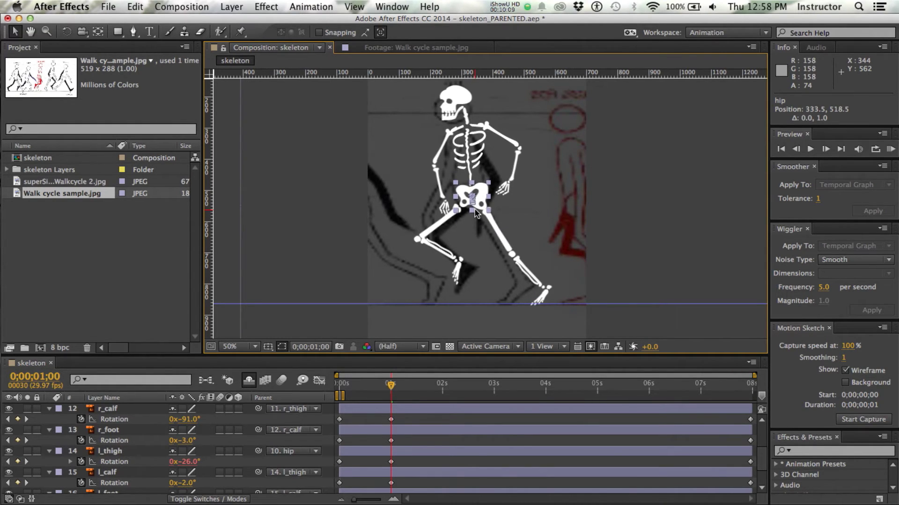
{"action": "key", "text": "Down"}
{"action": "key", "text": "Down"}
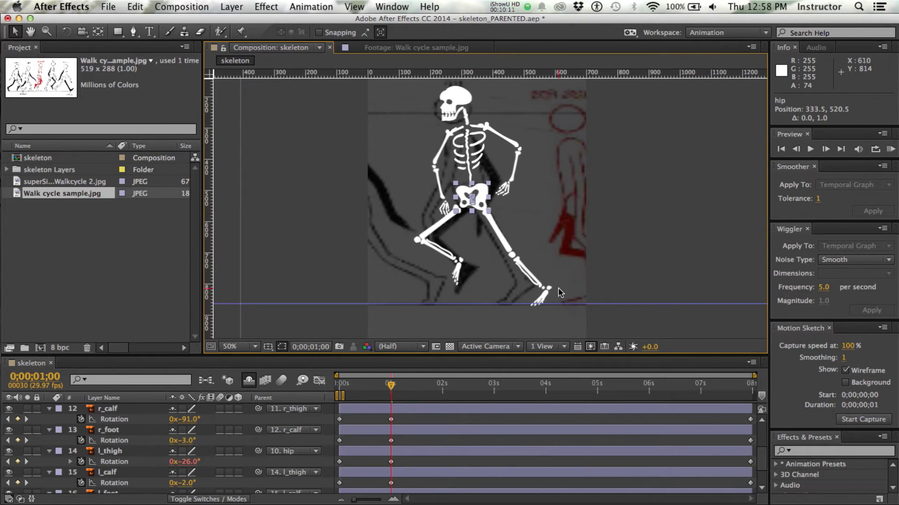
{"action": "key", "text": "Down"}
{"action": "key", "text": "Down"}
- Set the l_foot layer's rotation to 37° and lower the hip layer to position 333.5, 528.5 at one second
{"action": "left_click", "coordinate": [543, 296]}
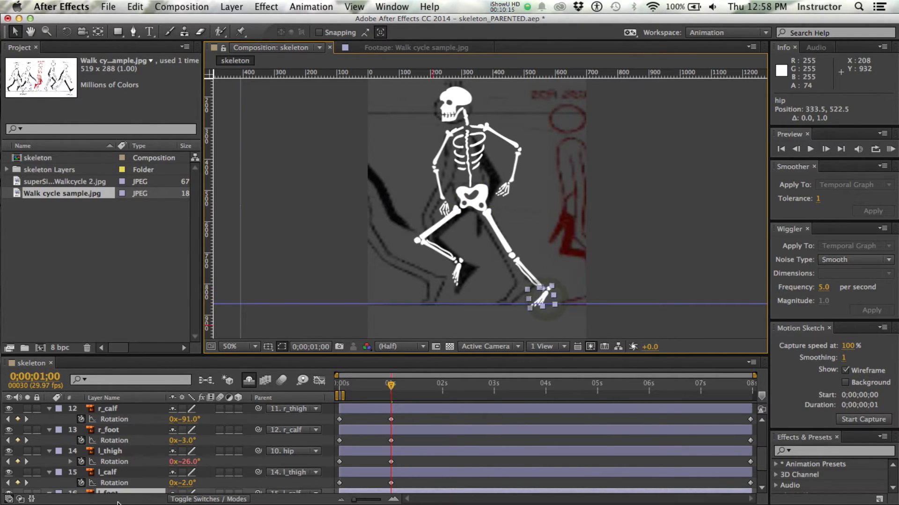
{"action": "scroll", "coordinate": [127, 474], "scroll_direction": "down", "scroll_amount": 1}
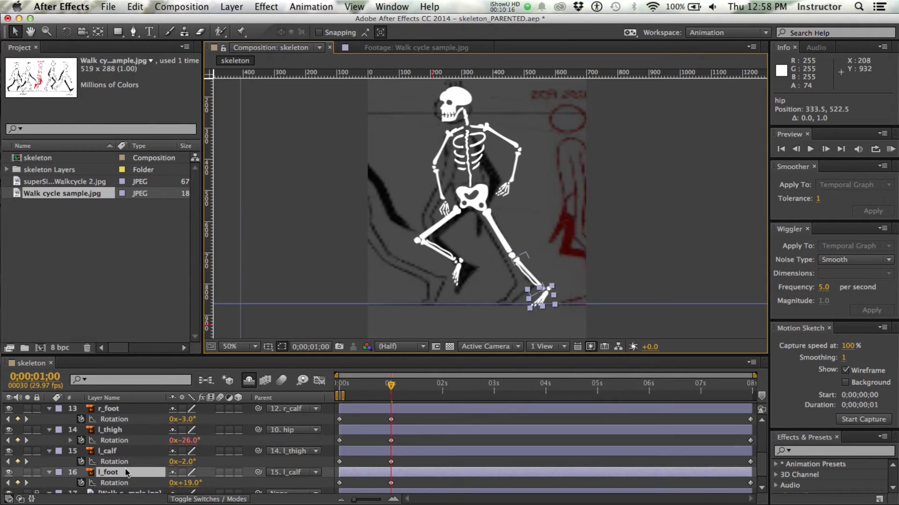
{"action": "left_click", "coordinate": [192, 483]}
{"action": "left_click_drag", "start_coordinate": [192, 482], "coordinate": [206, 485]}
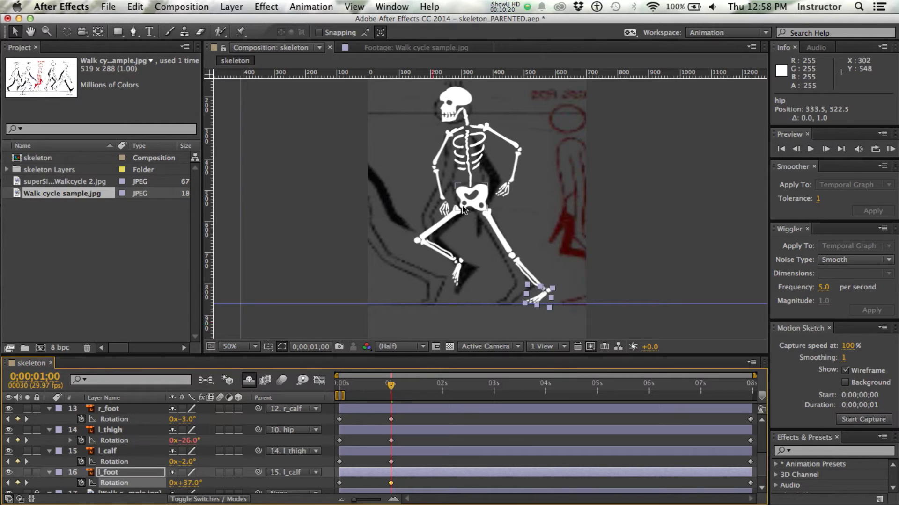
{"action": "left_click", "coordinate": [479, 198]}
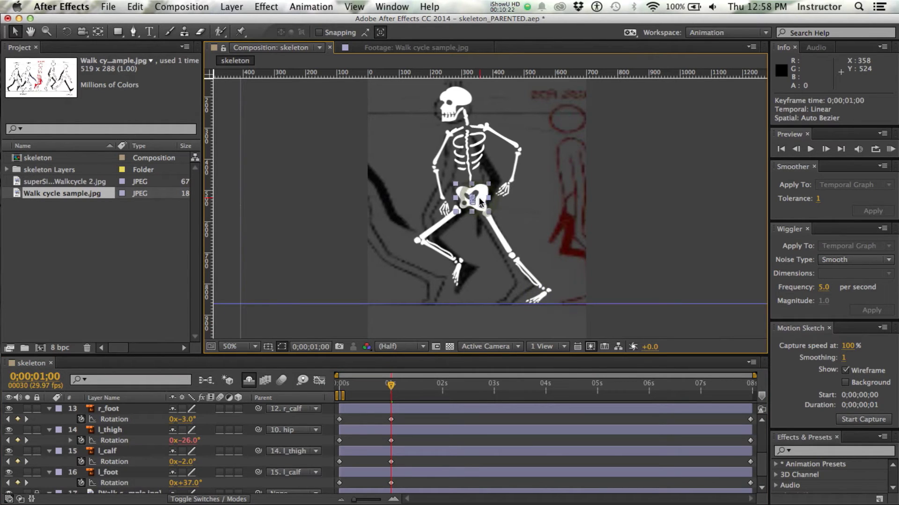
{"action": "left_click_drag", "start_coordinate": [478, 198], "coordinate": [480, 202]}
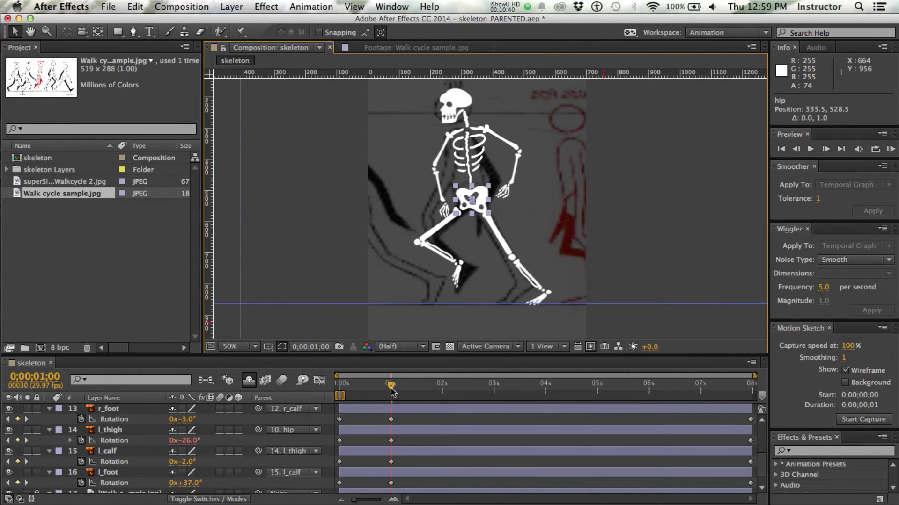
- At two seconds, unlock the walk cycle reference layer, shift it to position 288, 550 to align the red passing pose, and lock it again
{"action": "left_click_drag", "start_coordinate": [391, 389], "coordinate": [444, 394]}
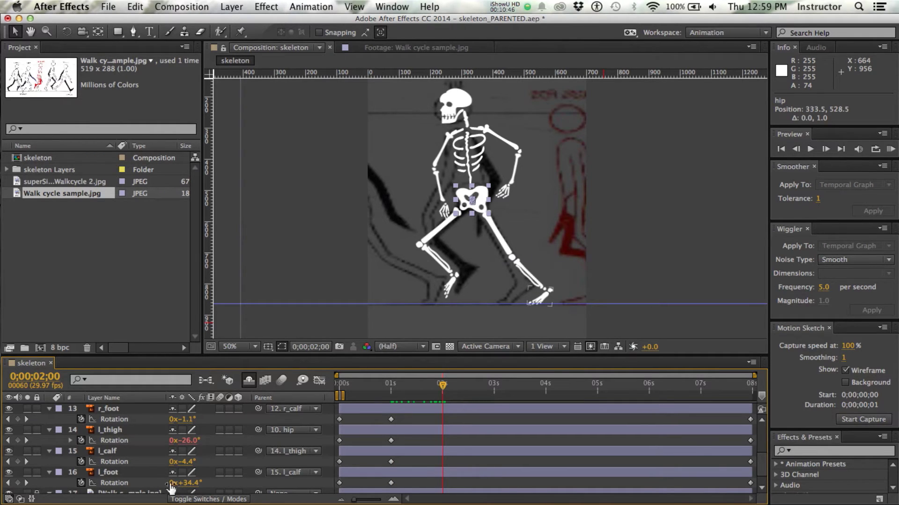
{"action": "scroll", "coordinate": [126, 458], "scroll_direction": "down", "scroll_amount": 1}
{"action": "left_click", "coordinate": [37, 477]}
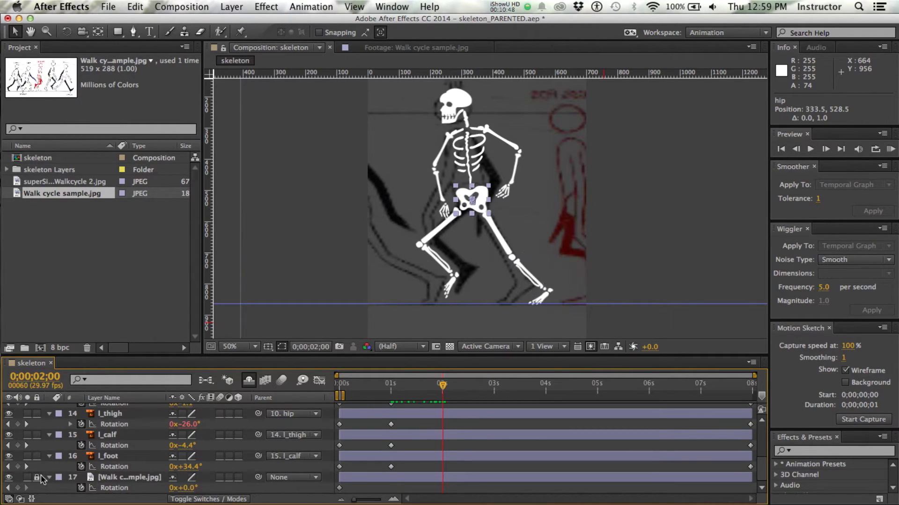
{"action": "left_click", "coordinate": [37, 478]}
{"action": "left_click", "coordinate": [389, 276]}
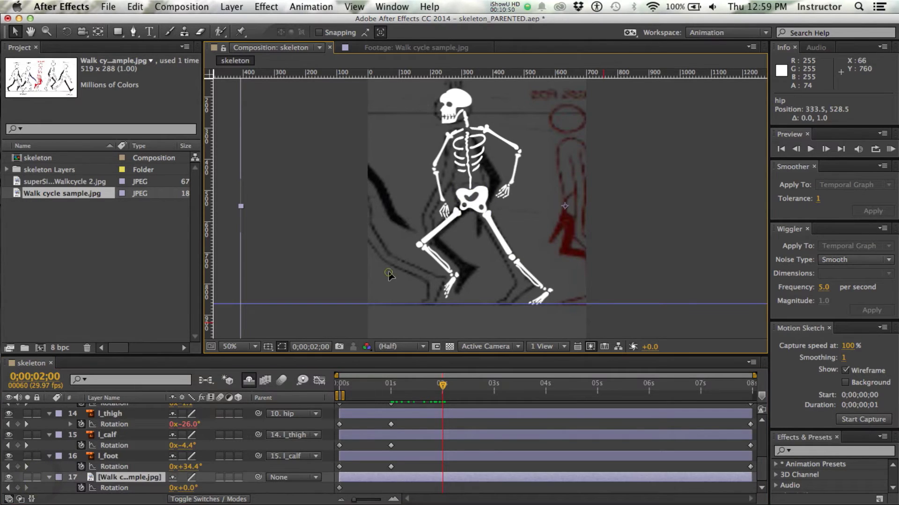
{"action": "left_click_drag", "start_coordinate": [389, 276], "coordinate": [283, 276]}
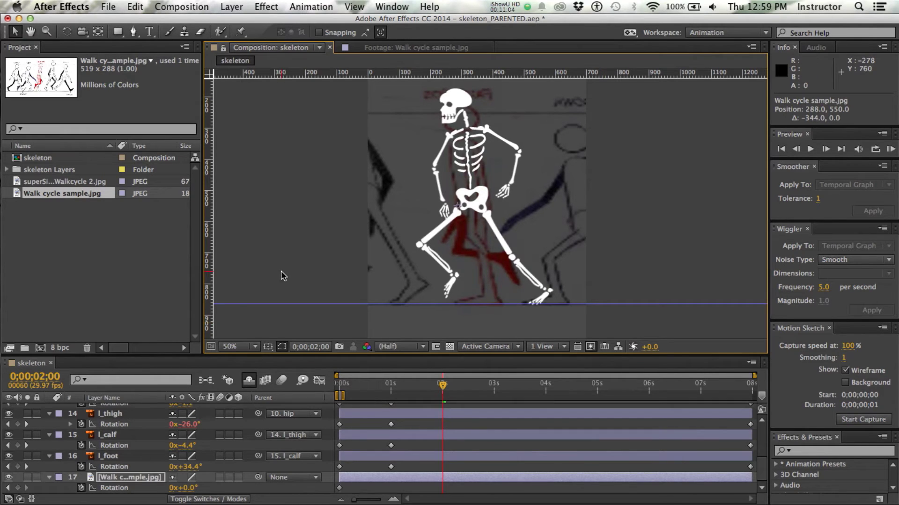
{"action": "left_click", "coordinate": [38, 478]}
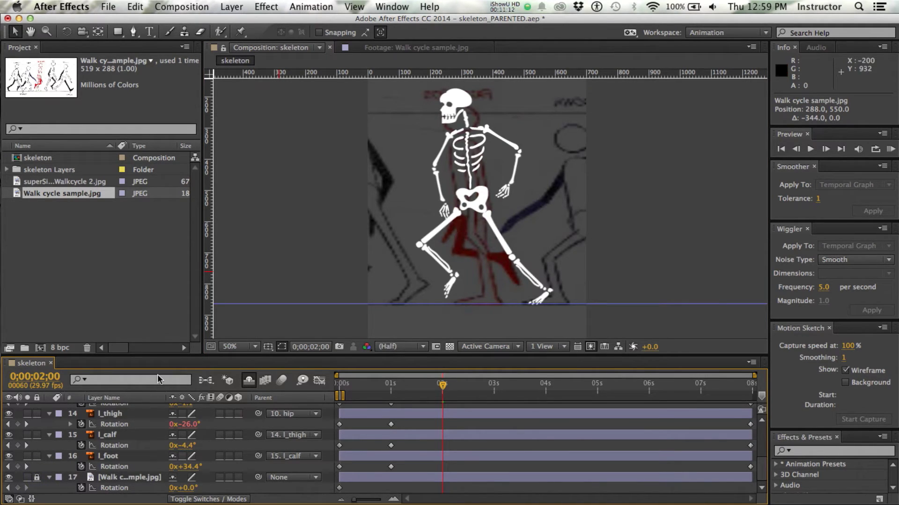
- Select all unlocked visible layers and add rotation keyframes to them at two seconds
{"action": "key", "text": "super+a"}
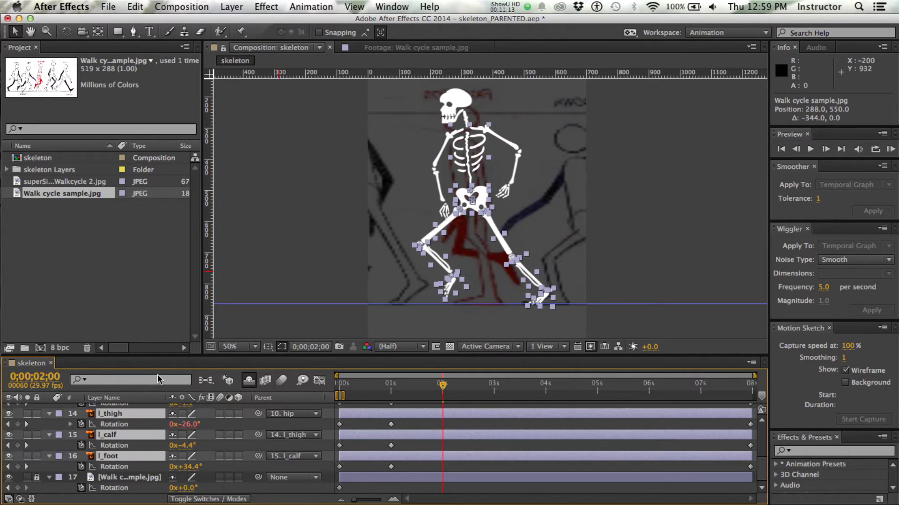
{"action": "left_click", "coordinate": [18, 424]}
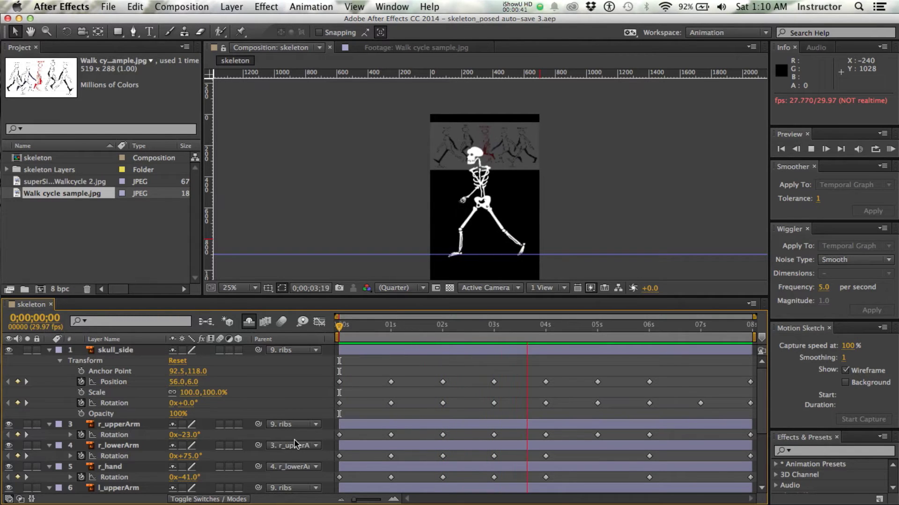
- Stop the preview and show only the Position and Rotation properties of the skull_side layer
{"action": "key", "text": "space"}
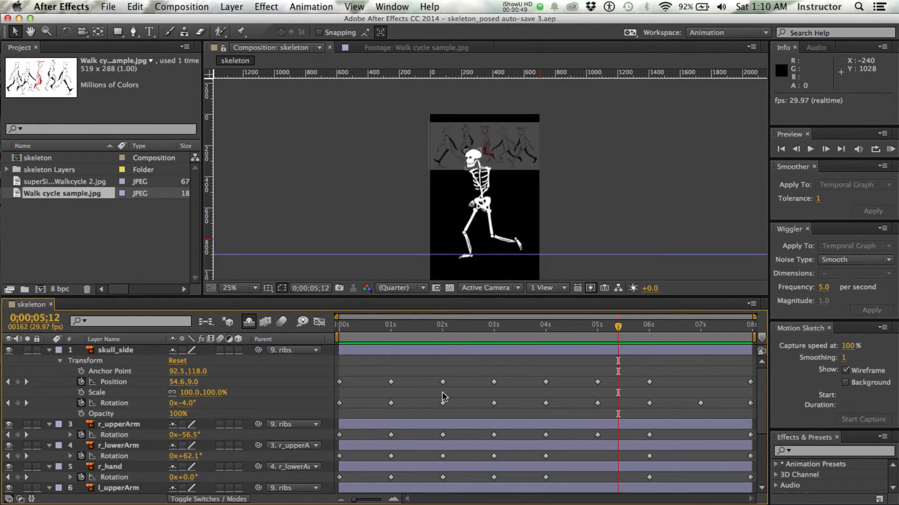
{"action": "scroll", "coordinate": [475, 381], "scroll_direction": "down", "scroll_amount": 5}
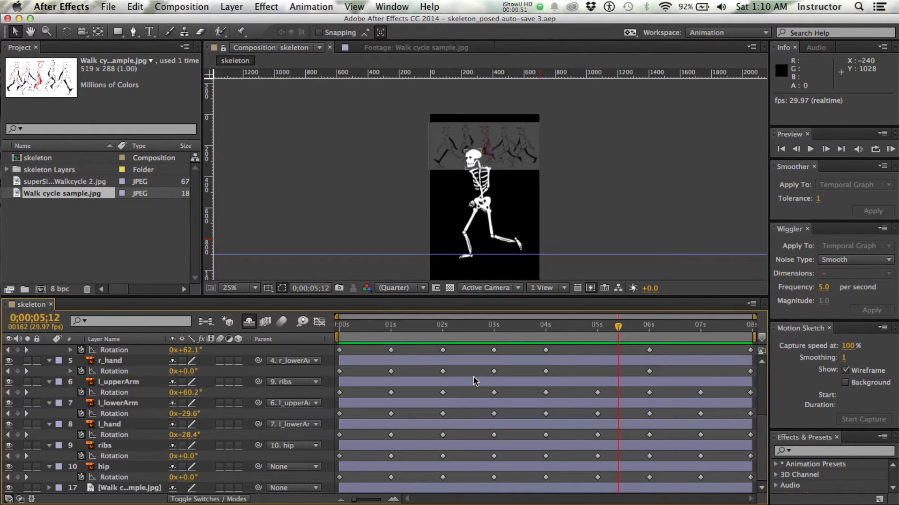
{"action": "scroll", "coordinate": [475, 381], "scroll_direction": "up", "scroll_amount": 5}
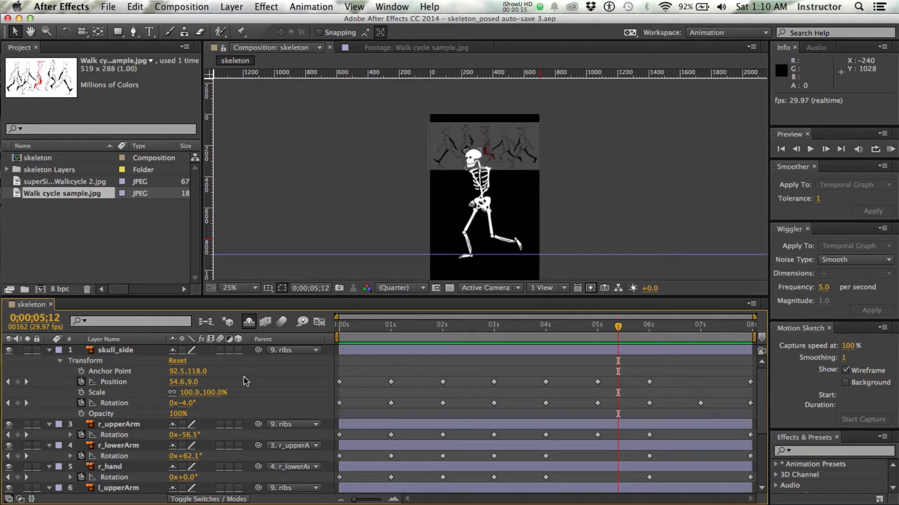
{"action": "left_click", "coordinate": [62, 362]}
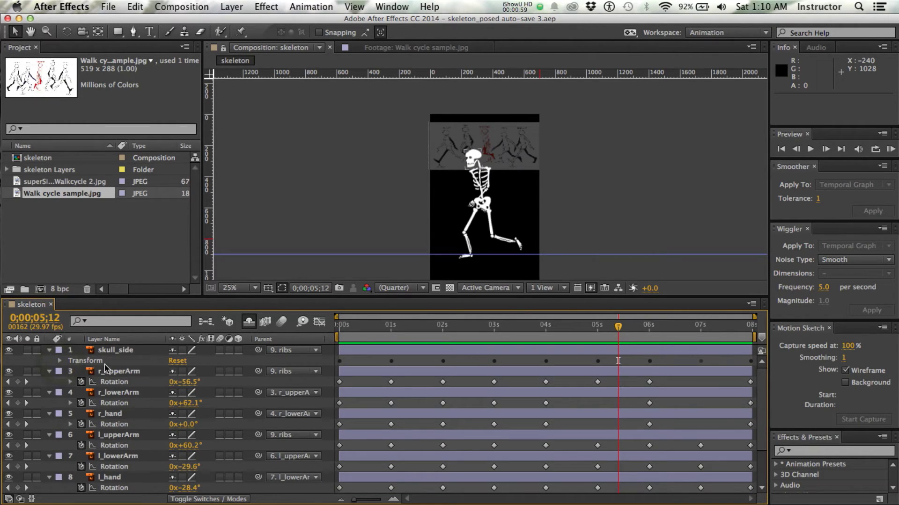
{"action": "left_click", "coordinate": [117, 352]}
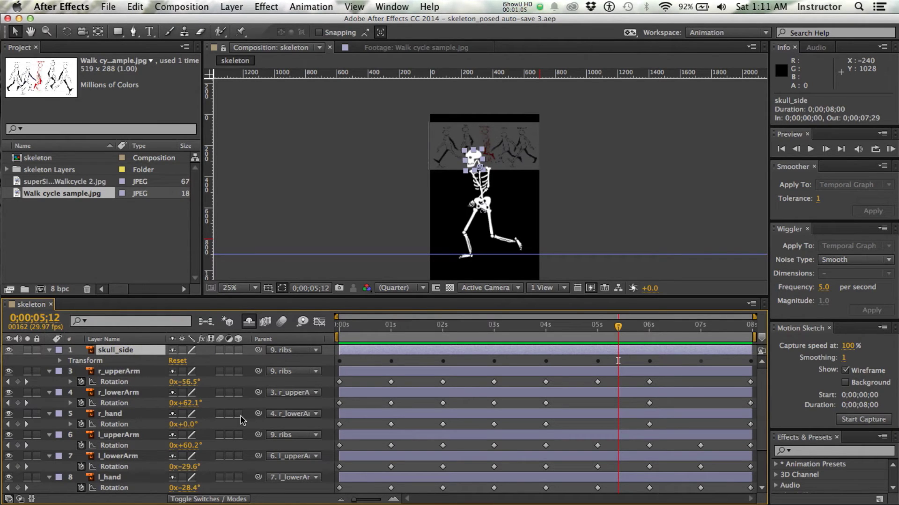
{"action": "key", "text": "r"}
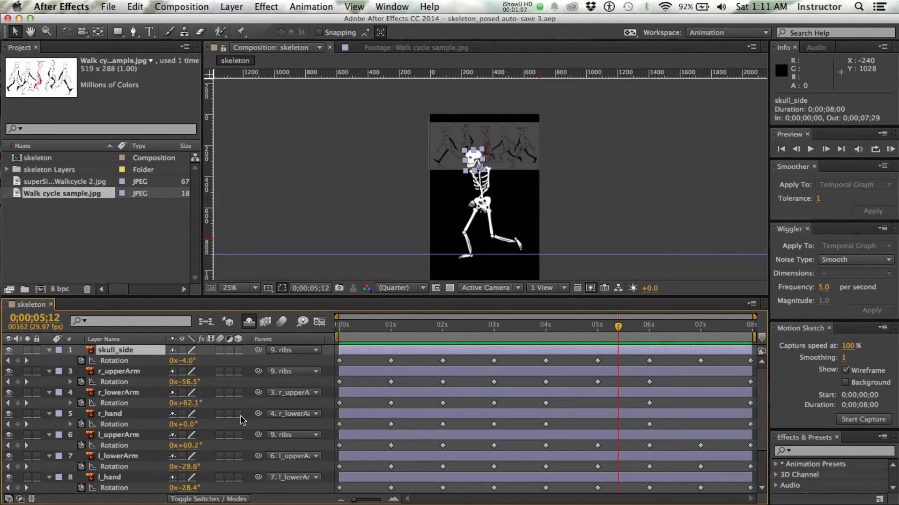
{"action": "key", "text": "shift+p"}
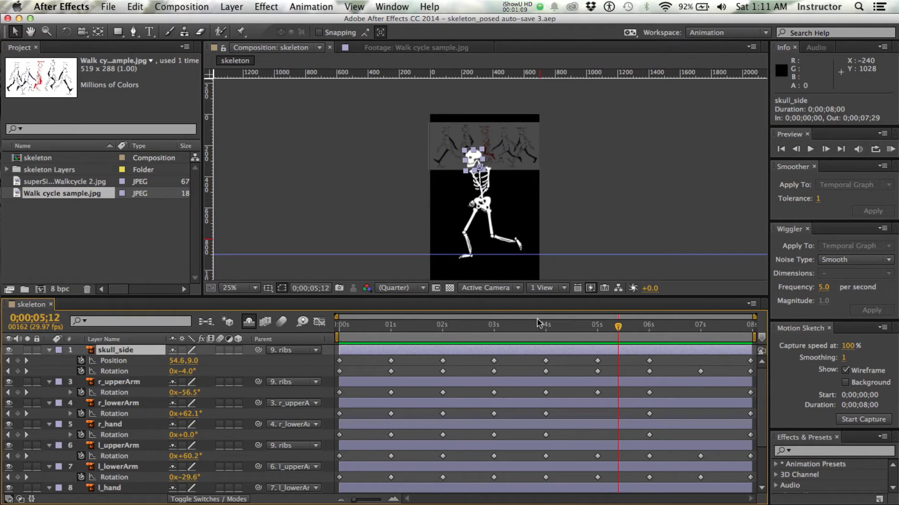
- Return to the start of the timeline and show the hip layer's Position property alongside its Rotation
{"action": "left_click_drag", "start_coordinate": [618, 327], "coordinate": [477, 327]}
{"action": "key", "text": "Home"}
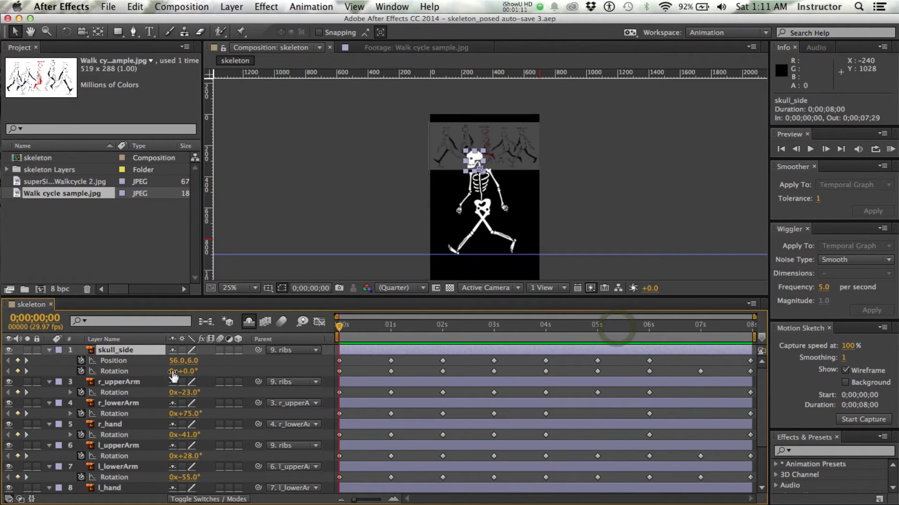
{"action": "scroll", "coordinate": [149, 398], "scroll_direction": "down", "scroll_amount": 3}
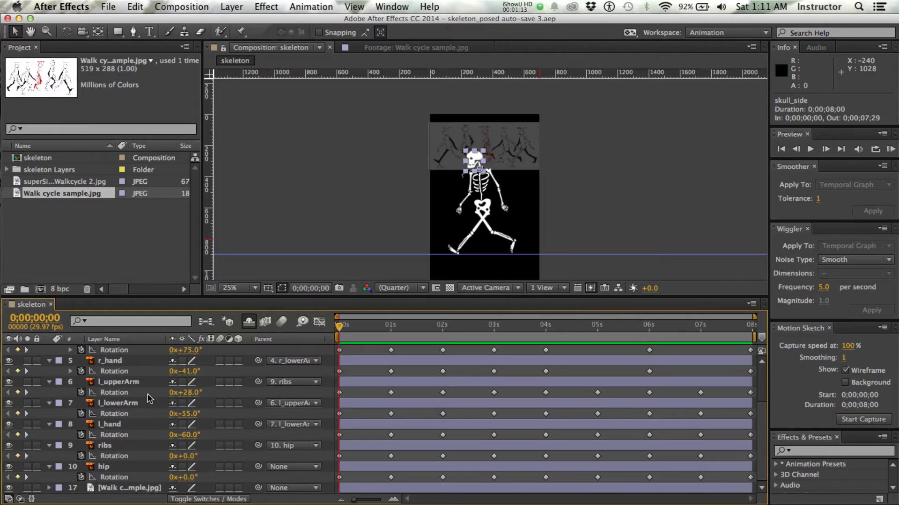
{"action": "left_click", "coordinate": [128, 488]}
{"action": "left_click", "coordinate": [99, 487], "text": "super"}
{"action": "left_click", "coordinate": [103, 467]}
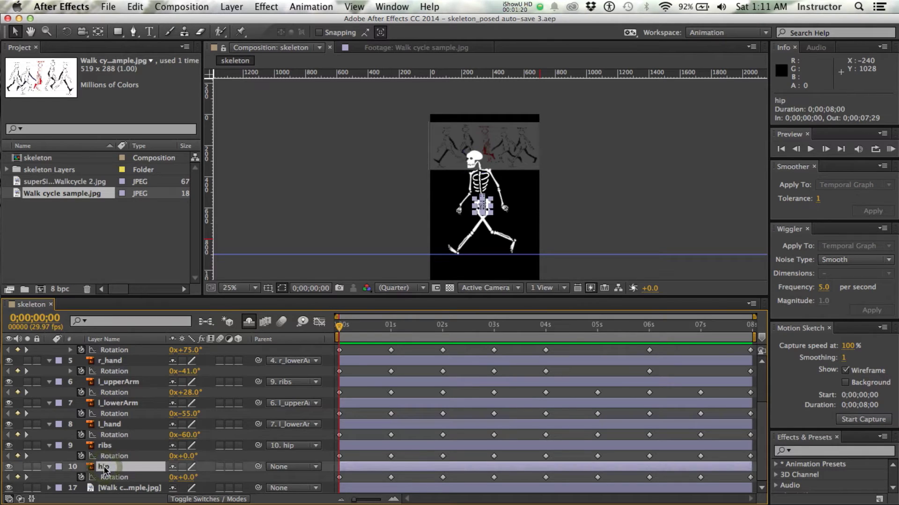
{"action": "key", "text": "shift+p"}
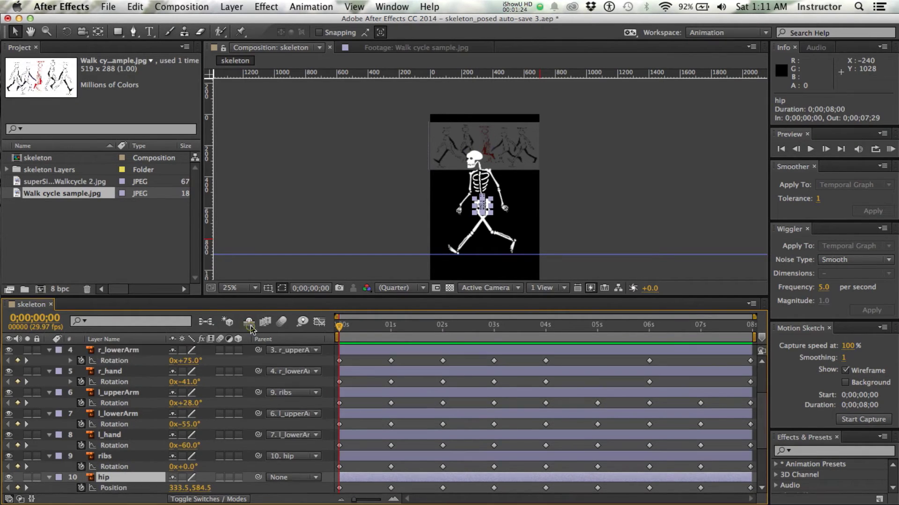
- Show the hidden shy layers and unlock the six thigh, calf and foot layers
{"action": "left_click", "coordinate": [249, 322]}
{"action": "scroll", "coordinate": [204, 409], "scroll_direction": "down", "scroll_amount": 4}
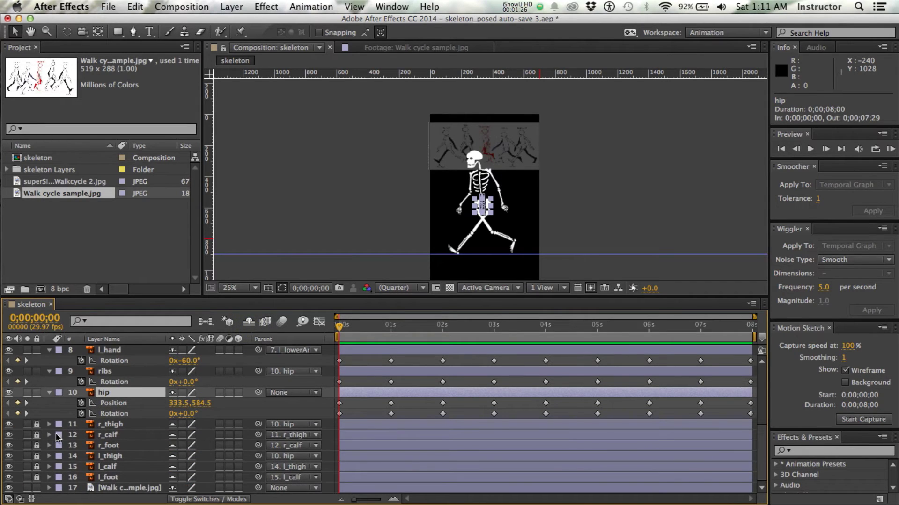
{"action": "left_click_drag", "start_coordinate": [37, 424], "coordinate": [37, 477]}
- Show the Rotation property of all six leg layers and hide the walk cycle reference image
{"action": "left_click", "coordinate": [137, 425]}
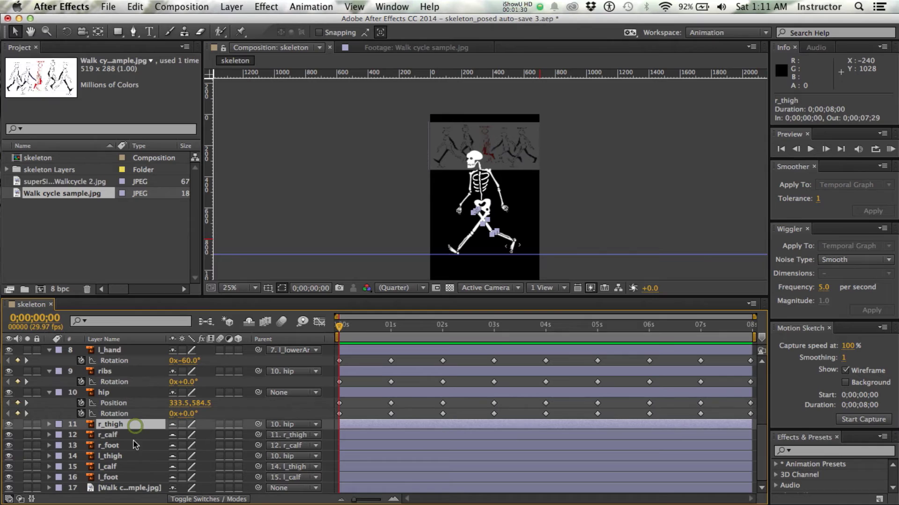
{"action": "left_click", "coordinate": [114, 478], "text": "shift"}
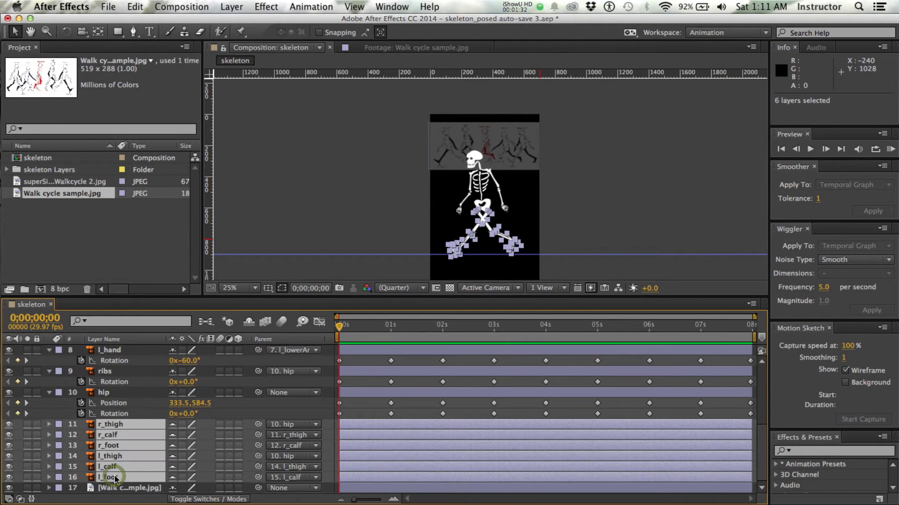
{"action": "key", "text": "r"}
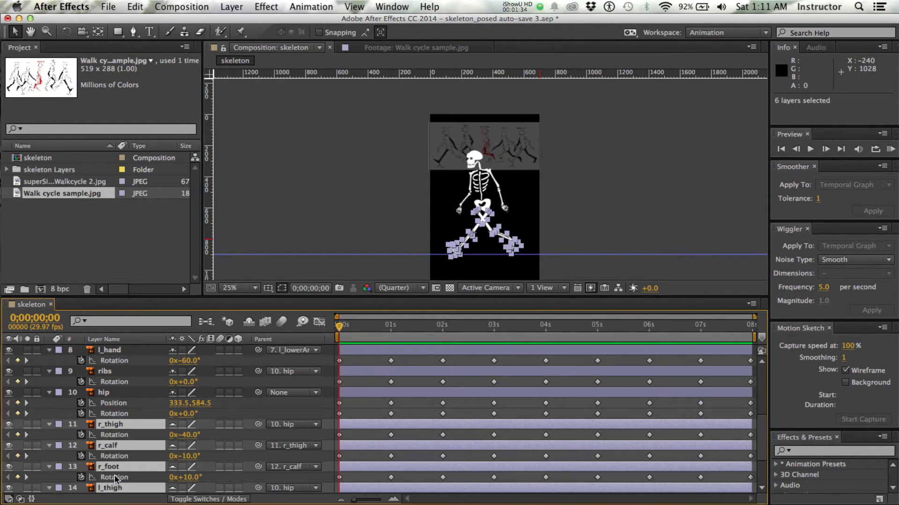
{"action": "scroll", "coordinate": [151, 456], "scroll_direction": "down", "scroll_amount": 3}
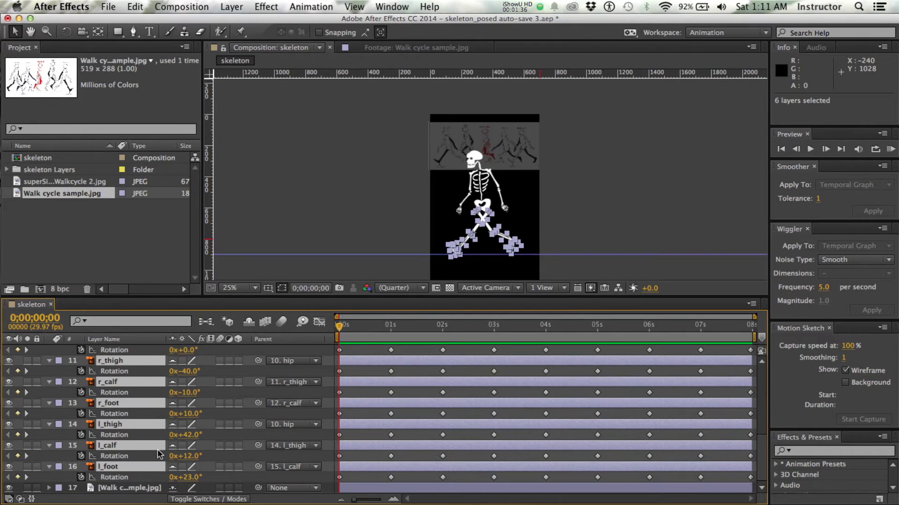
{"action": "left_click", "coordinate": [9, 488]}
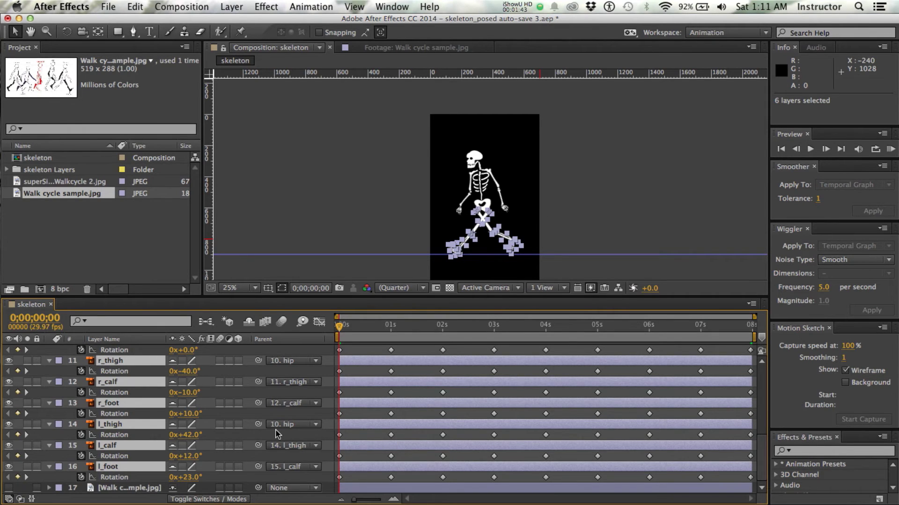
- Select all Position and Rotation keyframes of skull_side plus the Rotation keyframes of r_upperArm, r_lowerArm, r_hand and l_upperArm
{"action": "scroll", "coordinate": [276, 433], "scroll_direction": "up", "scroll_amount": 8}
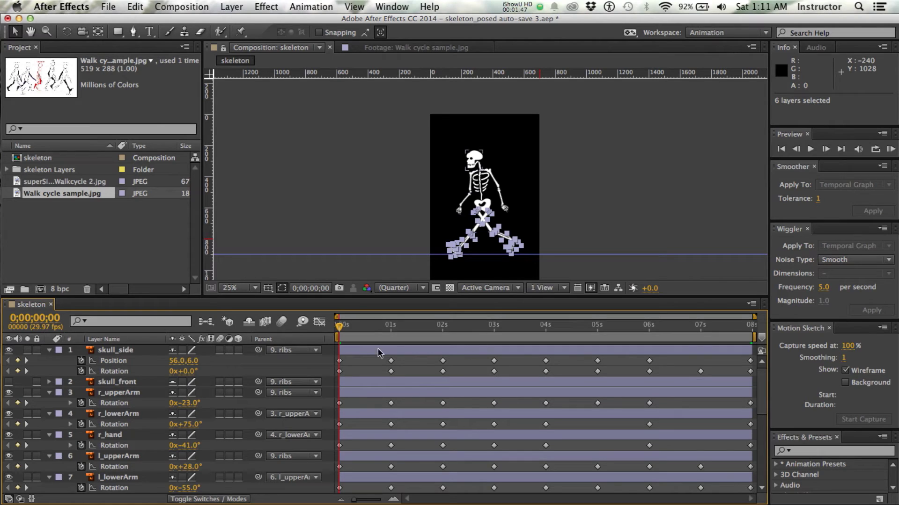
{"action": "scroll", "coordinate": [264, 361], "scroll_direction": "down", "scroll_amount": 8}
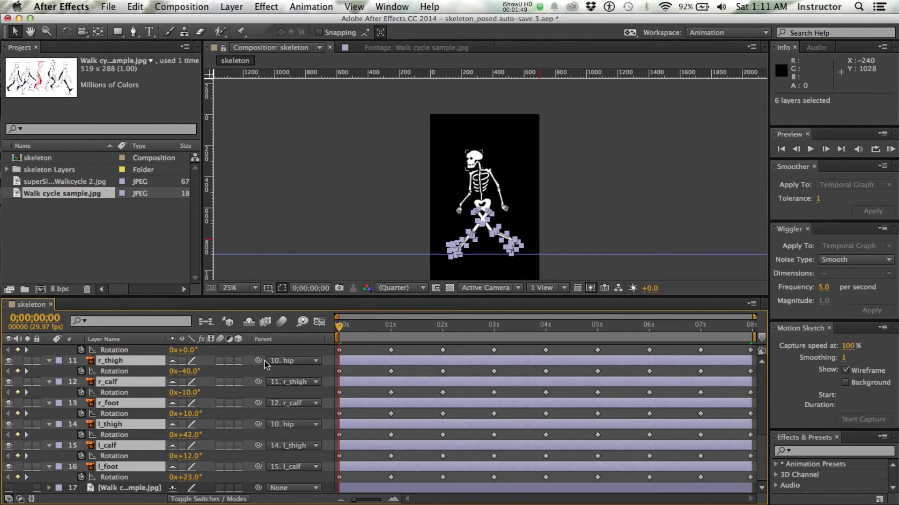
{"action": "scroll", "coordinate": [264, 360], "scroll_direction": "up", "scroll_amount": 8}
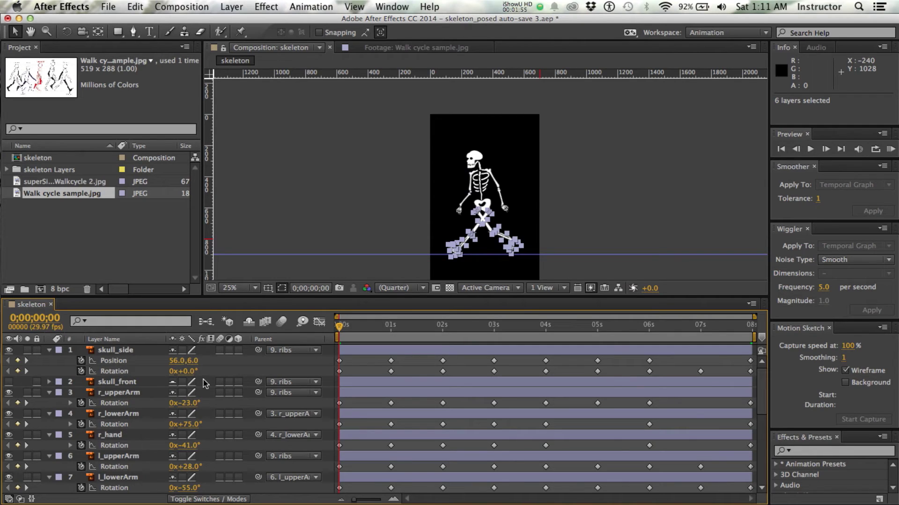
{"action": "left_click", "coordinate": [115, 362], "text": "shift"}
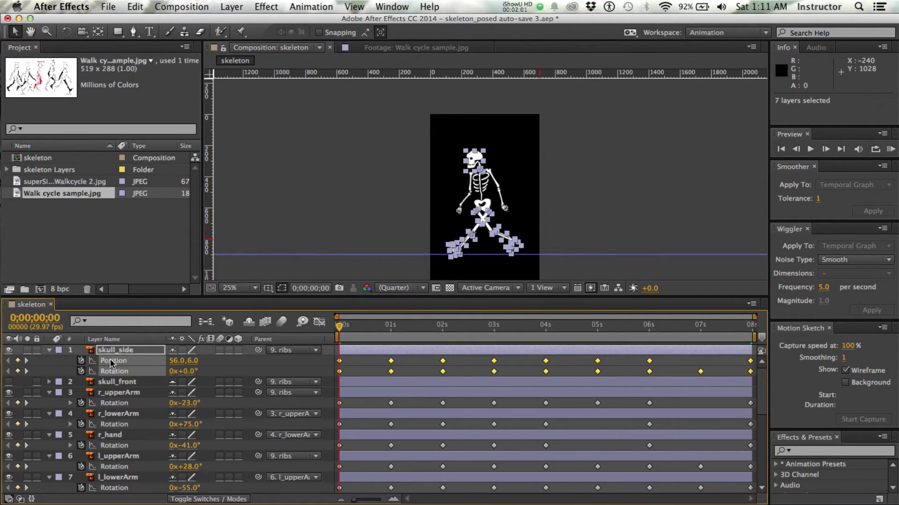
{"action": "left_click", "coordinate": [116, 403], "text": "shift"}
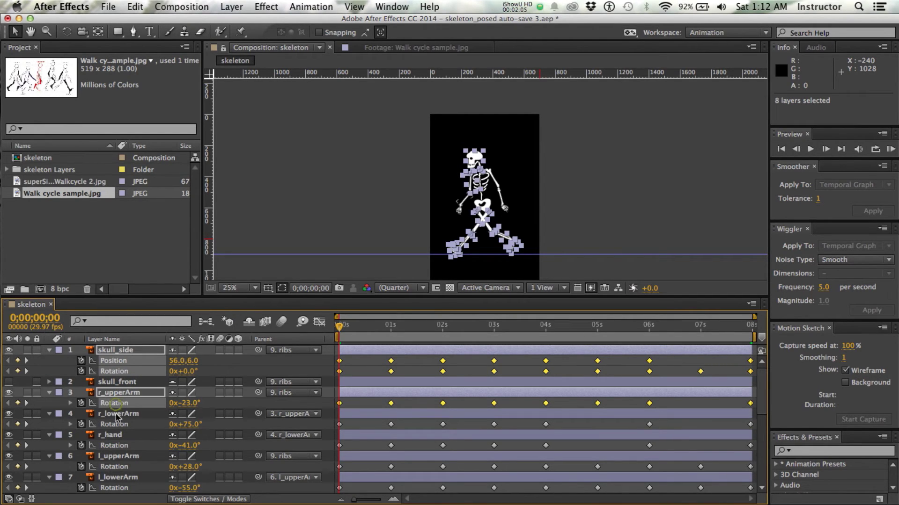
{"action": "left_click", "coordinate": [117, 446], "text": "shift"}
{"action": "left_click", "coordinate": [120, 467], "text": "shift"}
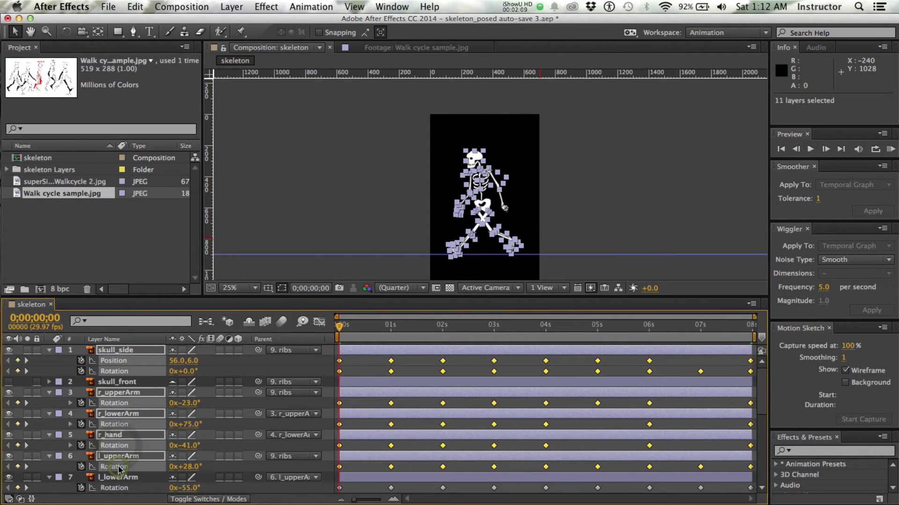
- Add the Rotation keyframes of l_lowerArm, l_hand and ribs and the Position keyframes of hip to the selection
{"action": "scroll", "coordinate": [126, 447], "scroll_direction": "down", "scroll_amount": 2}
{"action": "scroll", "coordinate": [126, 447], "scroll_direction": "down", "scroll_amount": 2}
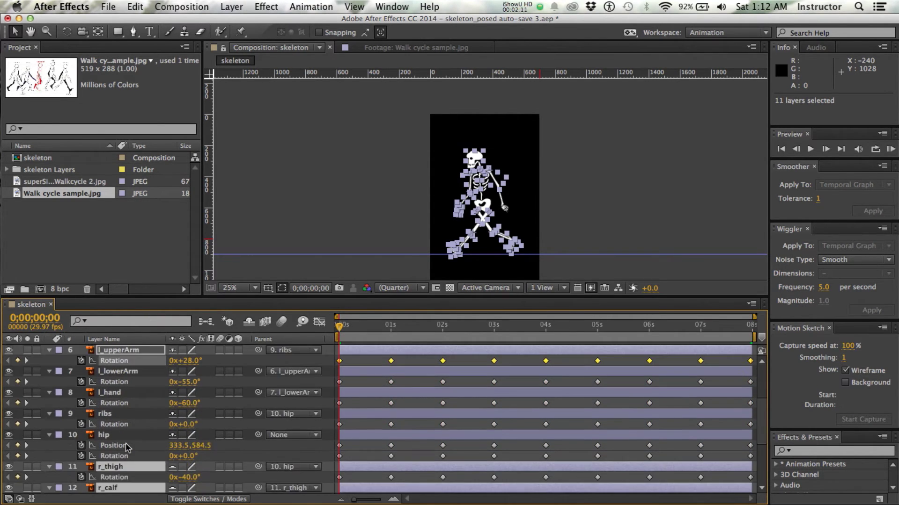
{"action": "left_click", "coordinate": [118, 382], "text": "shift"}
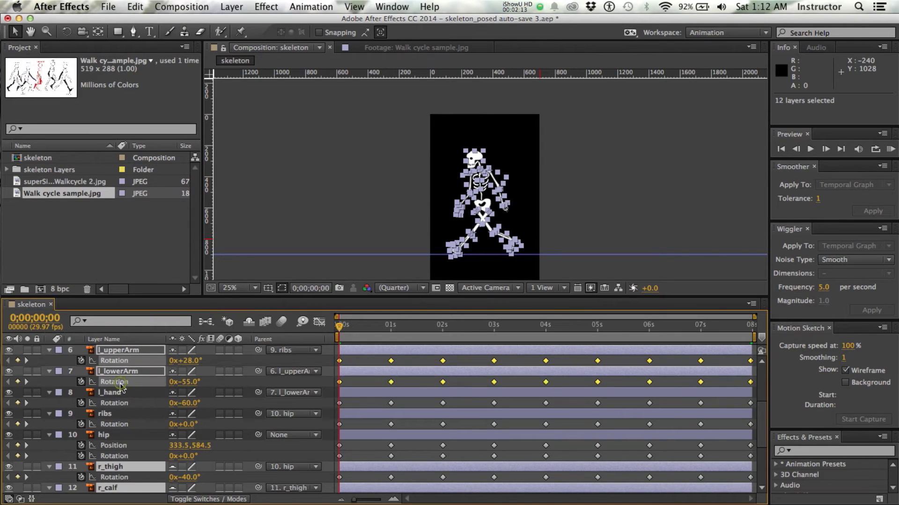
{"action": "left_click", "coordinate": [117, 403], "text": "shift"}
{"action": "left_click", "coordinate": [115, 424], "text": "shift"}
{"action": "left_click", "coordinate": [115, 446], "text": "shift"}
- Add the Rotation keyframes of hip, r_thigh, r_calf and r_foot to the selection
{"action": "scroll", "coordinate": [121, 448], "scroll_direction": "down", "scroll_amount": 2}
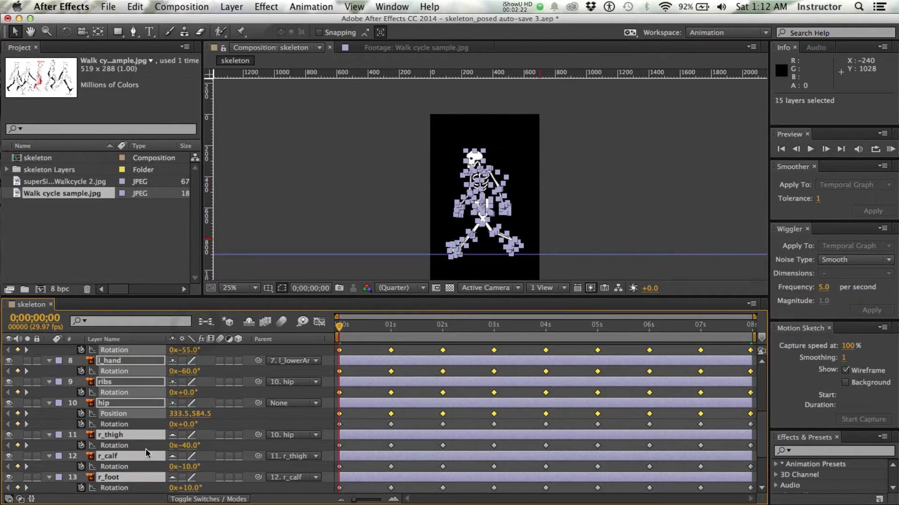
{"action": "left_click", "coordinate": [122, 447], "text": "shift"}
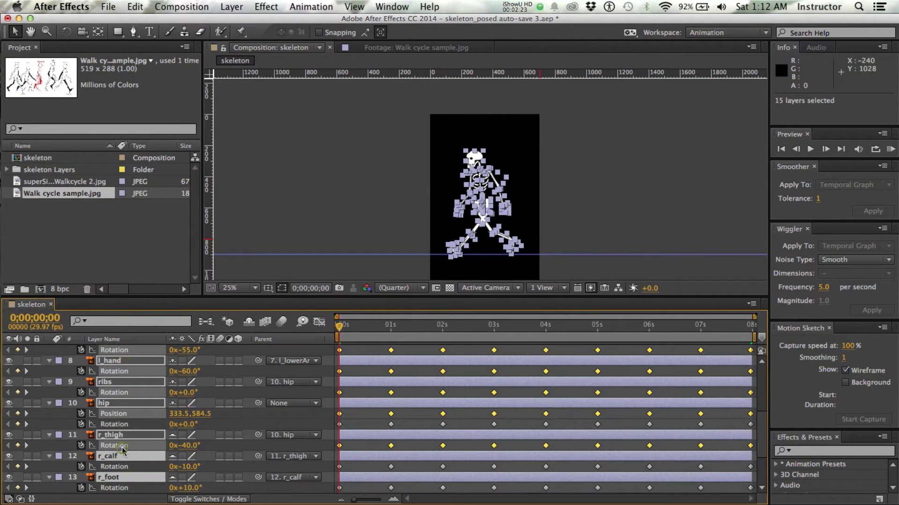
{"action": "left_click", "coordinate": [112, 424], "text": "shift"}
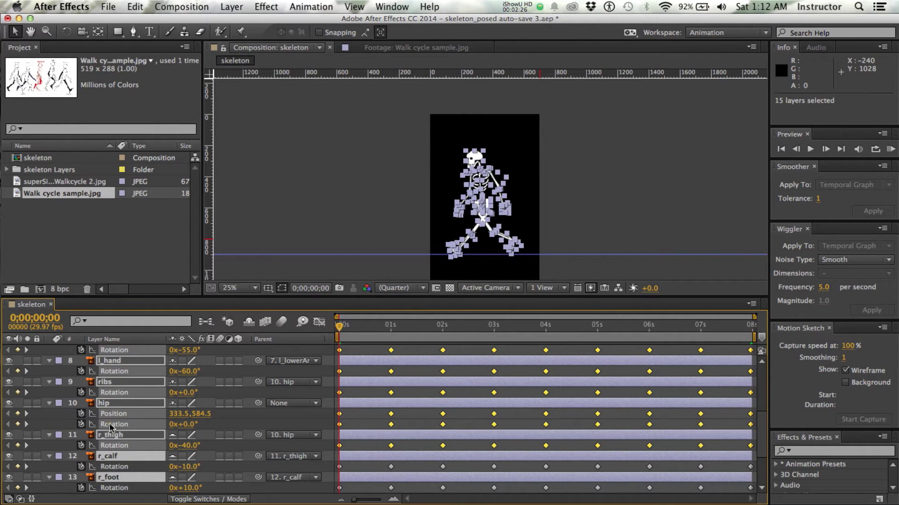
{"action": "left_click", "coordinate": [115, 467], "text": "shift"}
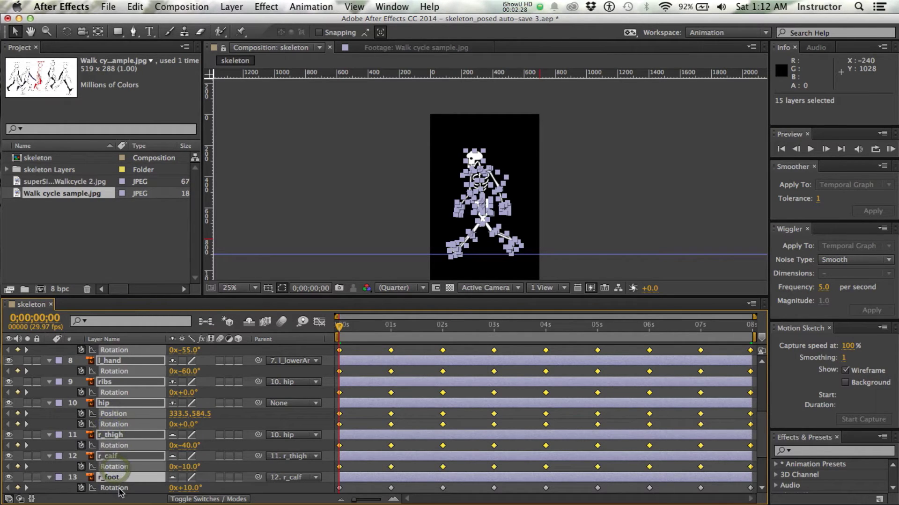
{"action": "left_click", "coordinate": [114, 488], "text": "shift"}
- Add the Rotation keyframes of l_thigh, l_calf and l_foot, and check that every animated layer's keyframes are selected
{"action": "scroll", "coordinate": [140, 435], "scroll_direction": "down", "scroll_amount": 3}
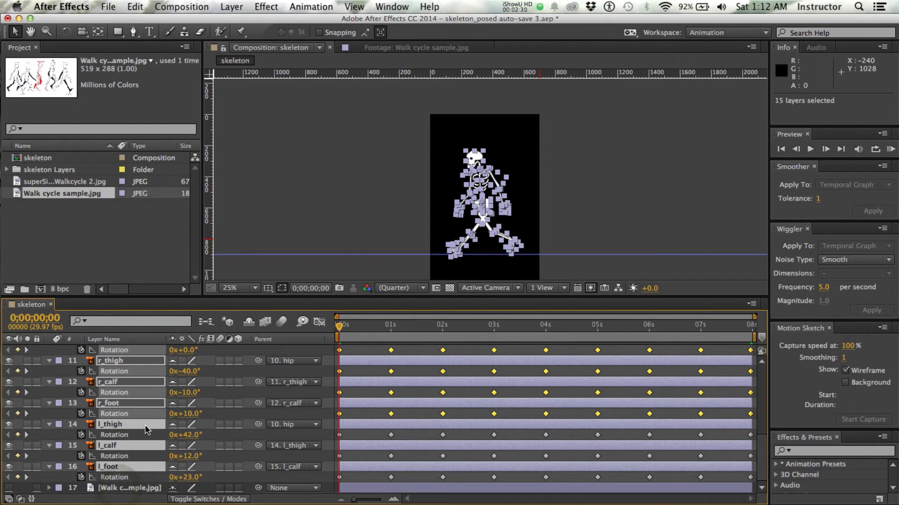
{"action": "left_click", "coordinate": [115, 477], "text": "shift"}
{"action": "left_click", "coordinate": [115, 456], "text": "shift"}
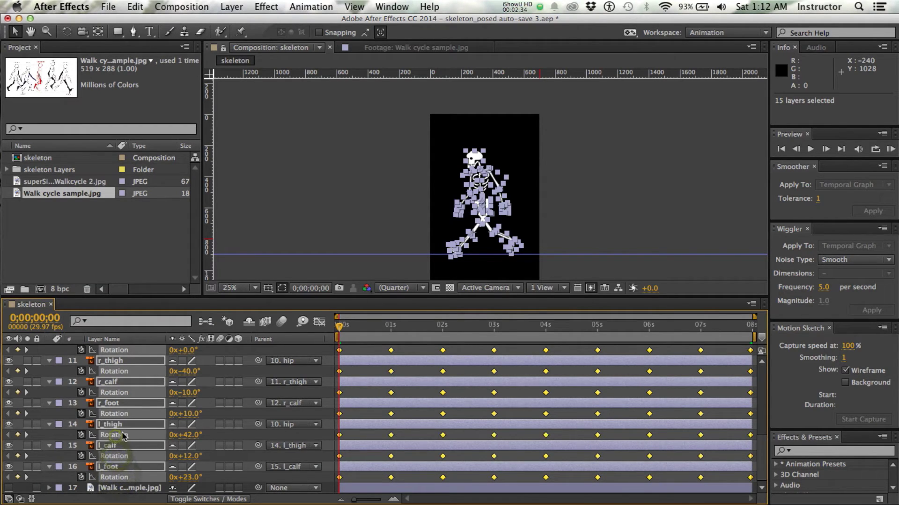
{"action": "scroll", "coordinate": [409, 429], "scroll_direction": "up", "scroll_amount": 6}
{"action": "scroll", "coordinate": [409, 429], "scroll_direction": "down", "scroll_amount": 6}
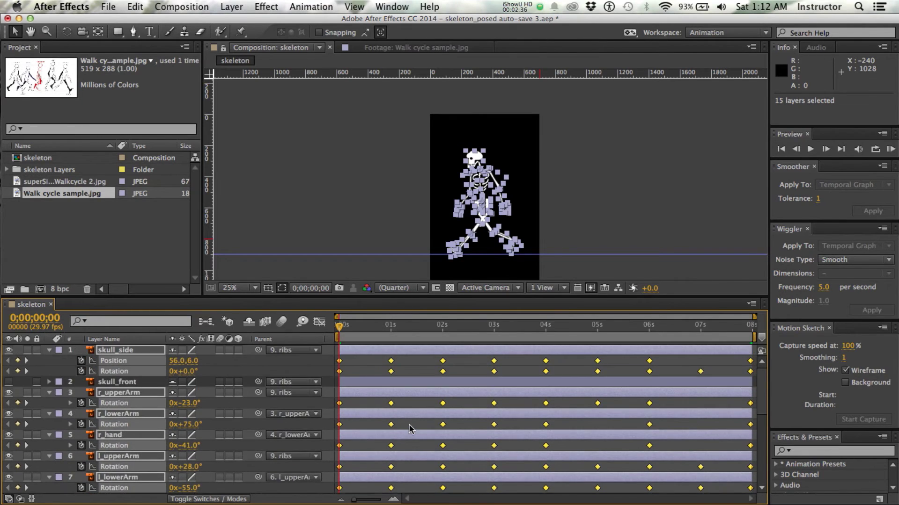
{"action": "scroll", "coordinate": [409, 429], "scroll_direction": "up", "scroll_amount": 2}
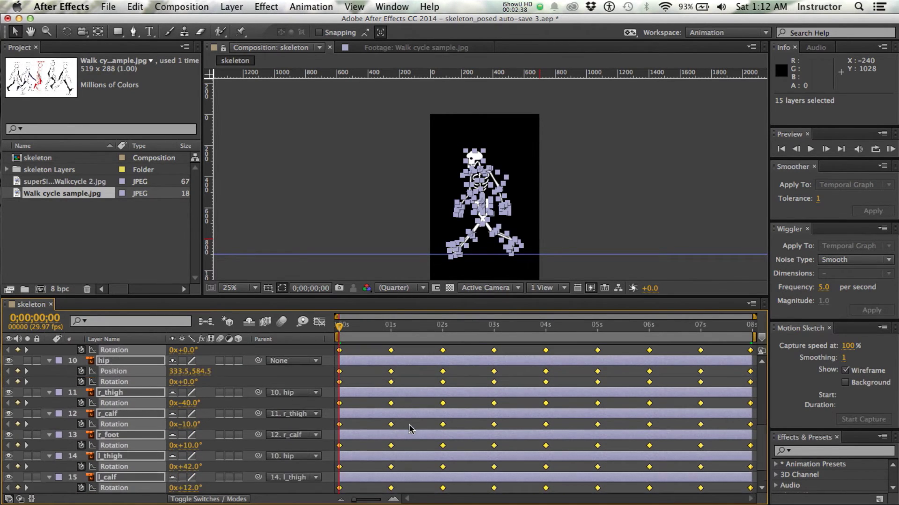
{"action": "scroll", "coordinate": [408, 429], "scroll_direction": "down", "scroll_amount": 2}
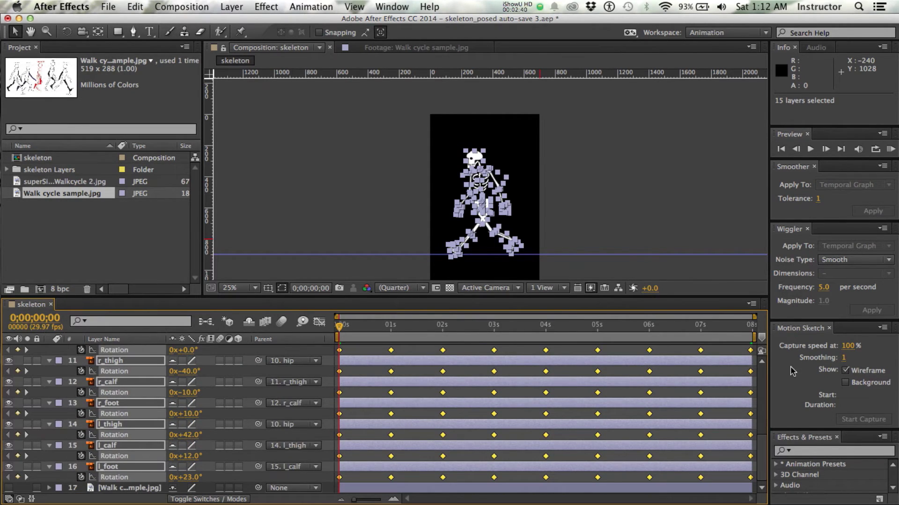
- Compress all selected keyframes proportionally so the last ones fall at about 0;00;01;22, and preview the faster walk
{"action": "mouse_move", "coordinate": [751, 355]}
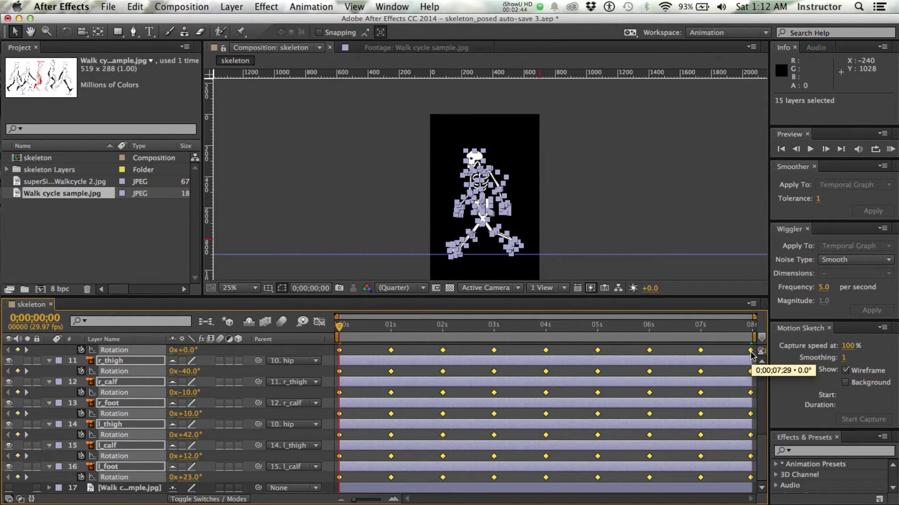
{"action": "left_click_drag", "start_coordinate": [750, 355], "coordinate": [428, 363]}
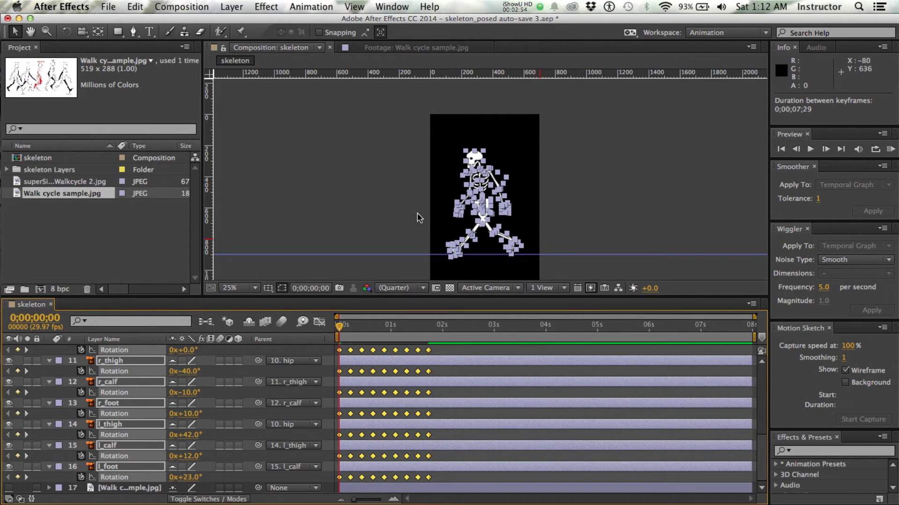
{"action": "left_click", "coordinate": [405, 218]}
{"action": "left_click", "coordinate": [405, 218]}
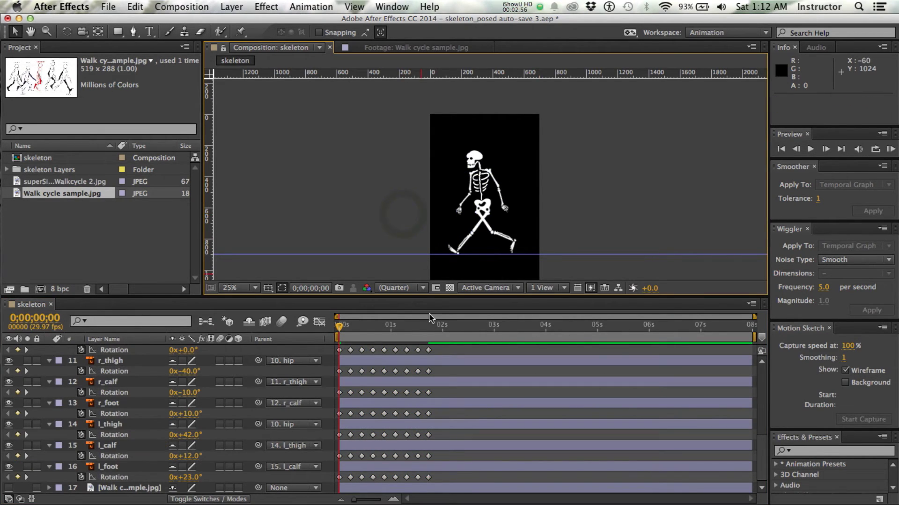
{"action": "key", "text": "space"}
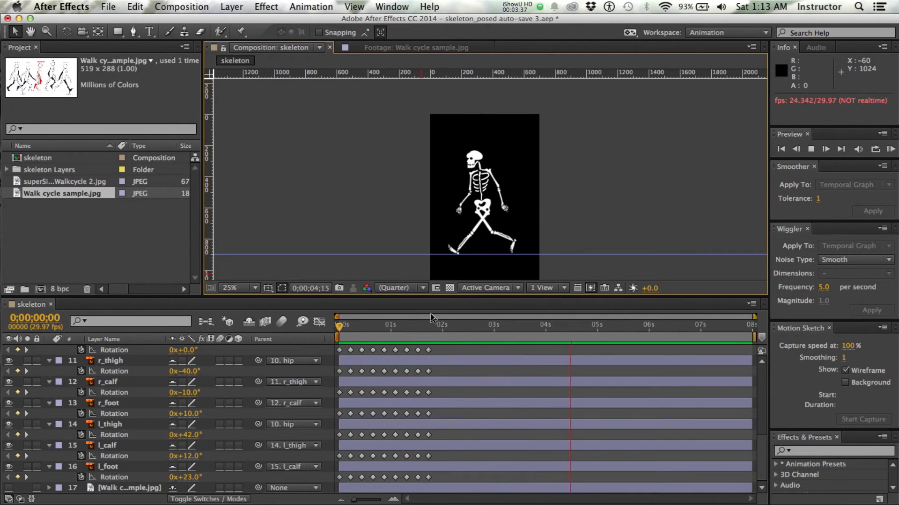
{"action": "key", "text": "space"}
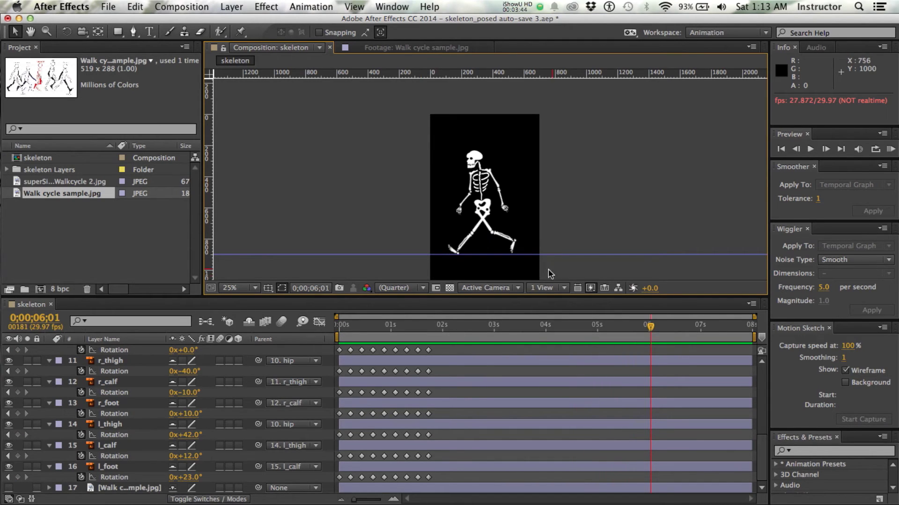
- Enlarge the timeline to show all layers, select every keyframe and apply Easy Ease to them
{"action": "left_click_drag", "start_coordinate": [537, 296], "coordinate": [538, 66]}
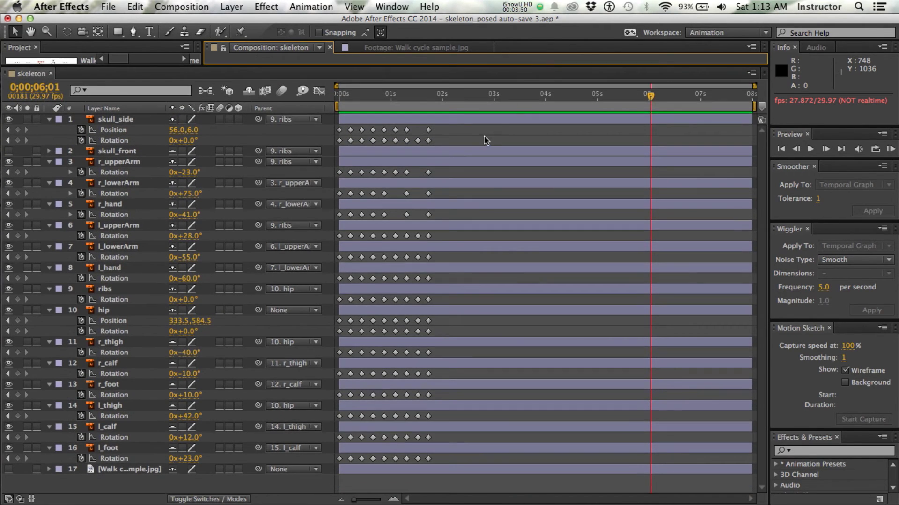
{"action": "left_click_drag", "start_coordinate": [479, 126], "coordinate": [337, 495]}
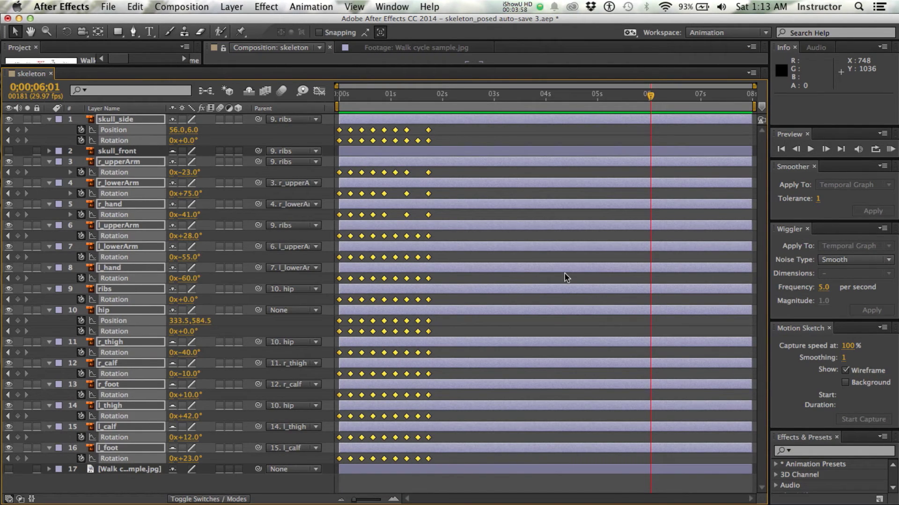
{"action": "right_click", "coordinate": [429, 131]}
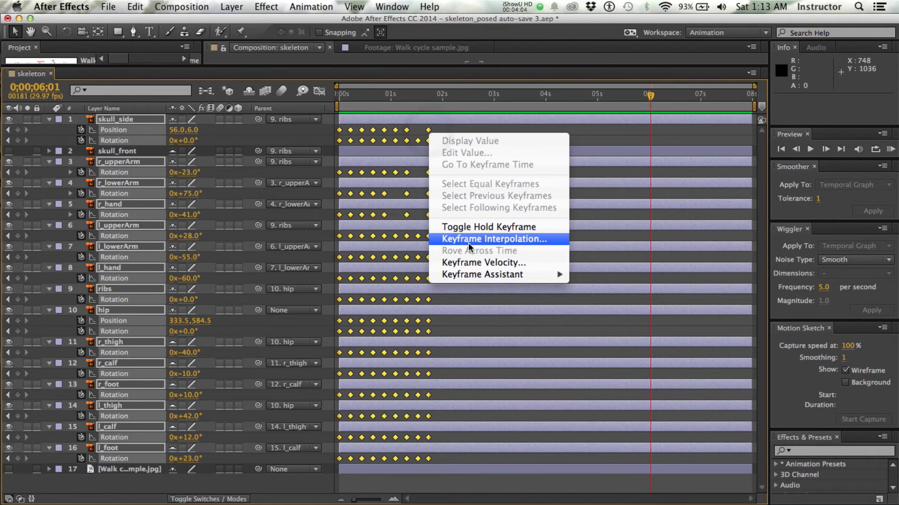
{"action": "mouse_move", "coordinate": [466, 274]}
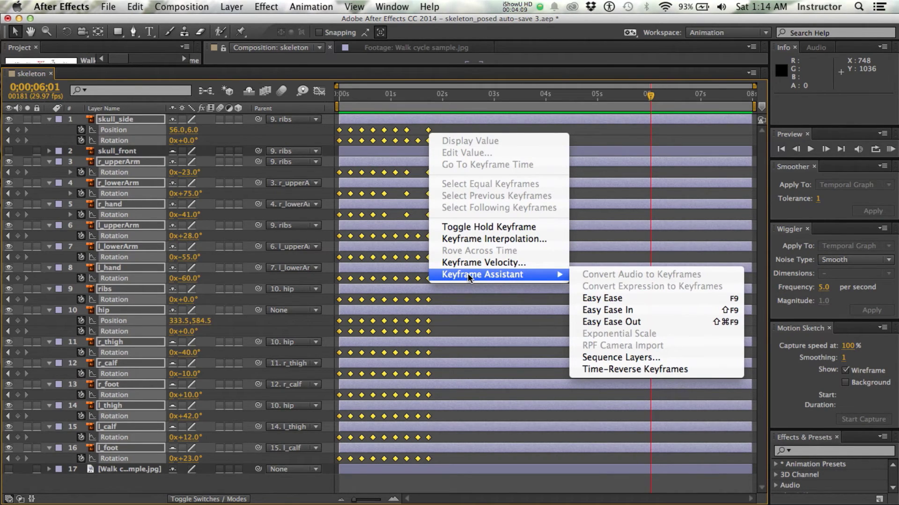
{"action": "key", "text": "F9"}
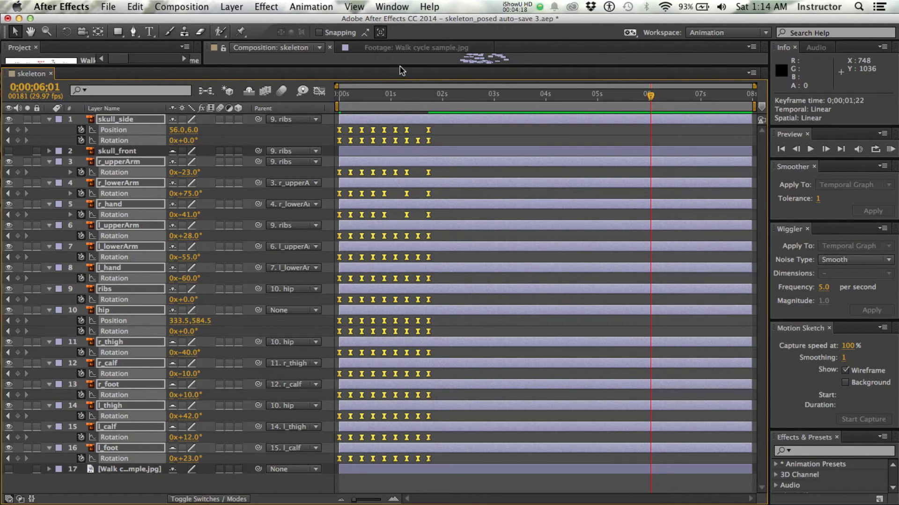
- Restore the larger composition view, clear the selection and preview the eased walk cycle, replaying it from the start
{"action": "left_click_drag", "start_coordinate": [400, 66], "coordinate": [372, 320]}
{"action": "left_click", "coordinate": [569, 199]}
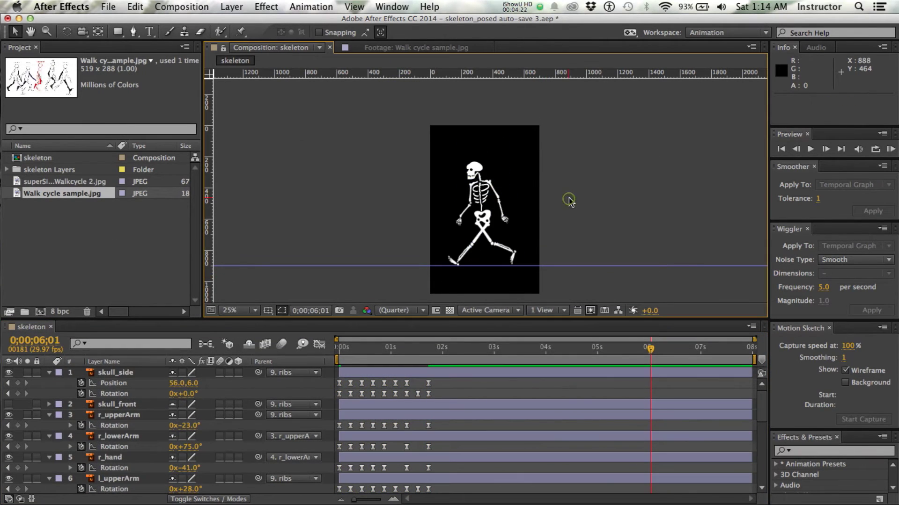
{"action": "left_click", "coordinate": [401, 194]}
{"action": "key", "text": "space"}
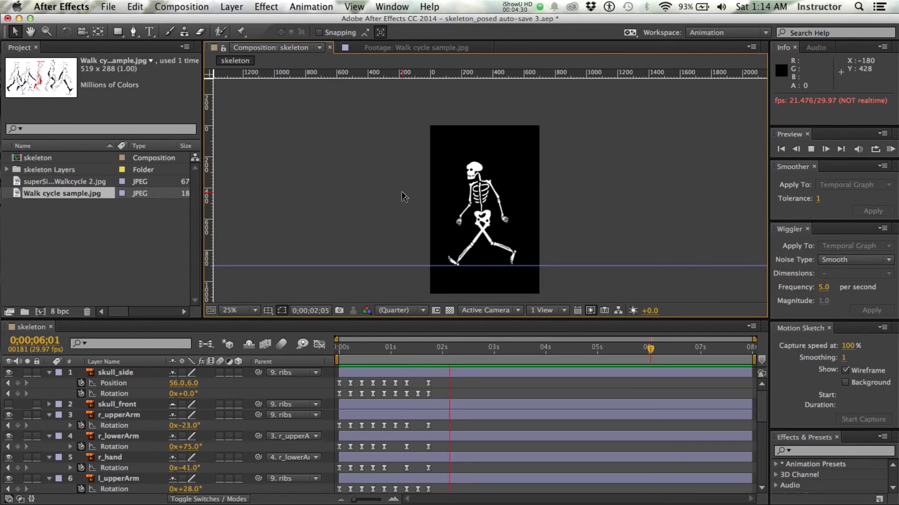
{"action": "key", "text": "space"}
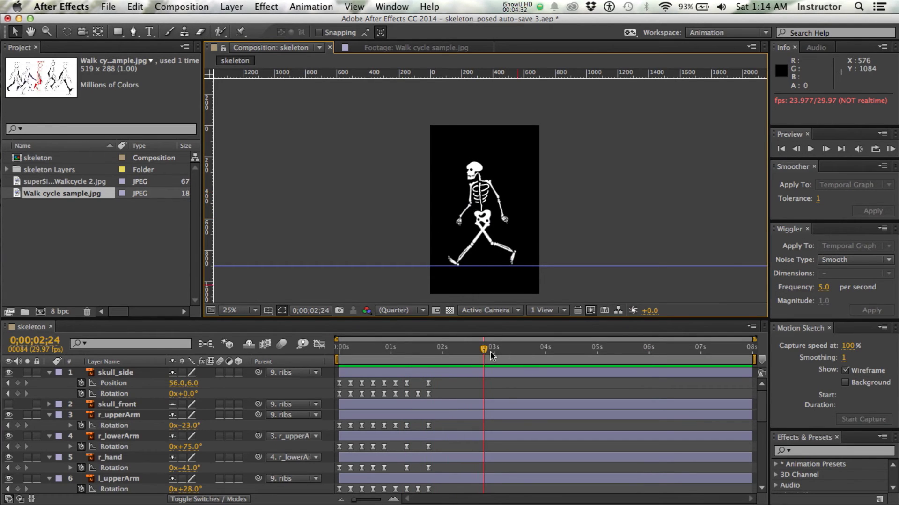
{"action": "key", "text": "space"}
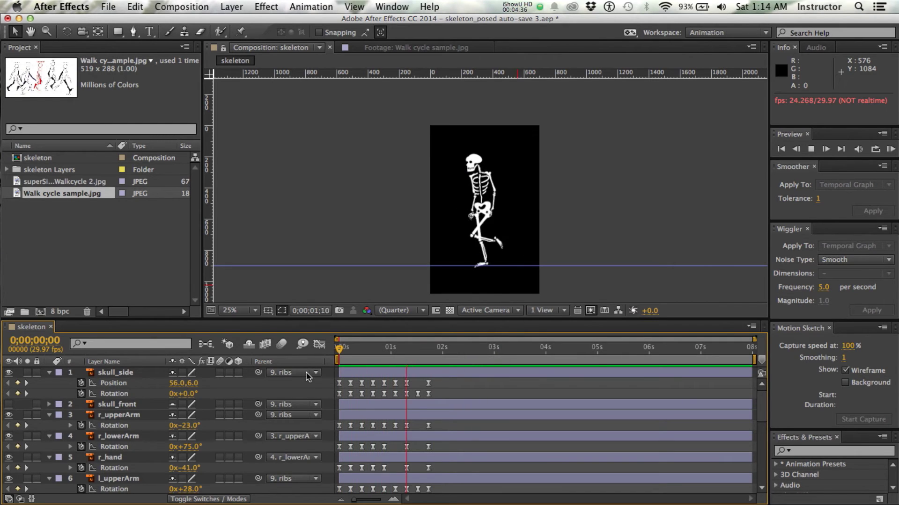
{"action": "key", "text": "space"}
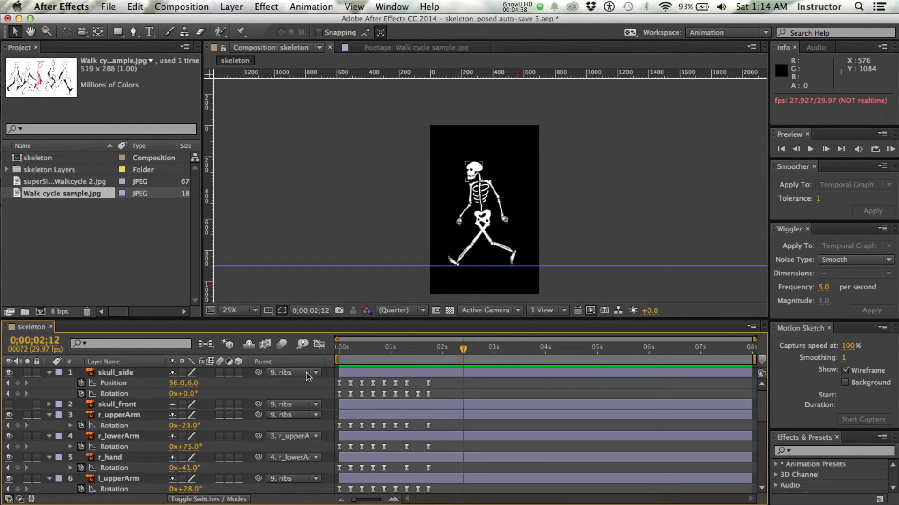
- Undo the Easy Ease on all keyframes and clear the selection
{"action": "key", "text": "super+z"}
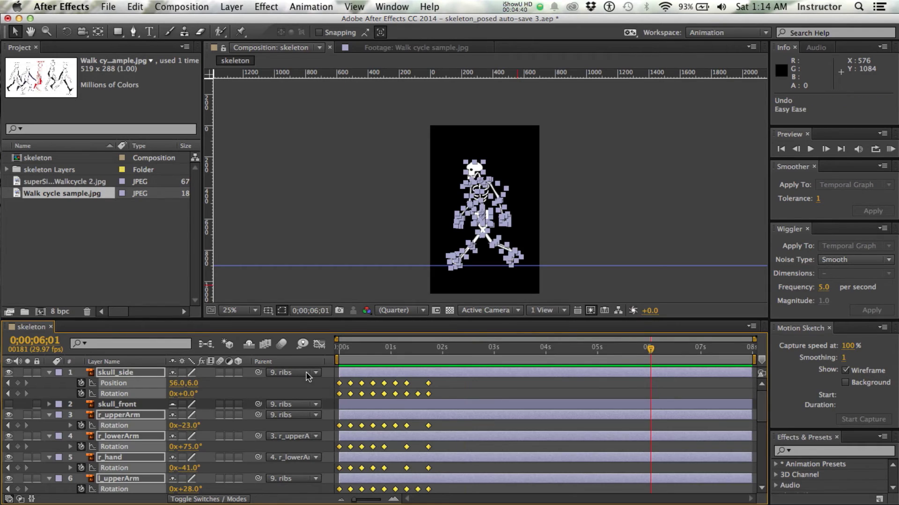
{"action": "left_click", "coordinate": [306, 249]}
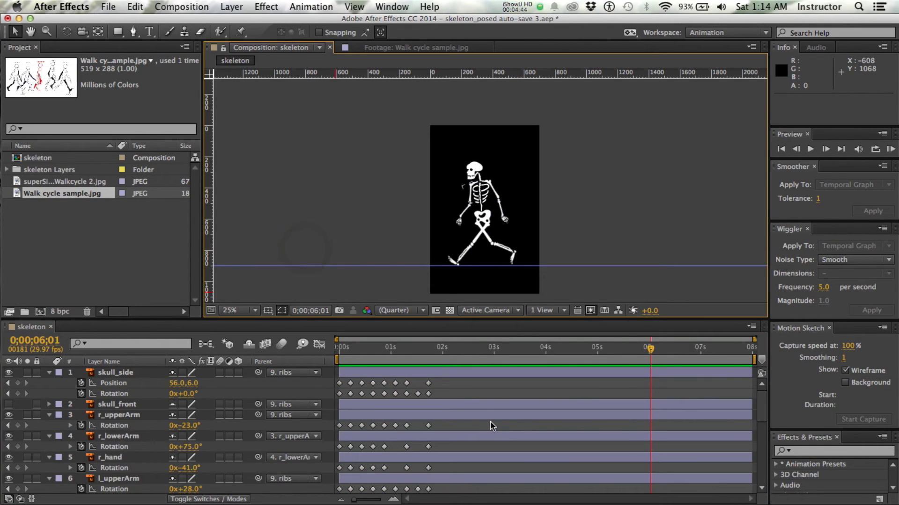
- Apply Easy Ease to the last Position keyframe of the skull_side layer
{"action": "right_click", "coordinate": [428, 387]}
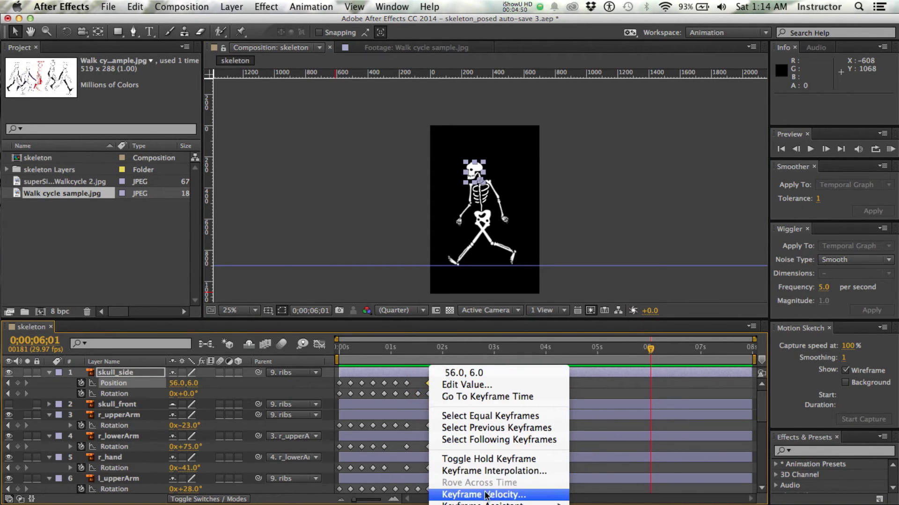
{"action": "mouse_move", "coordinate": [478, 503]}
{"action": "left_click", "coordinate": [642, 438]}
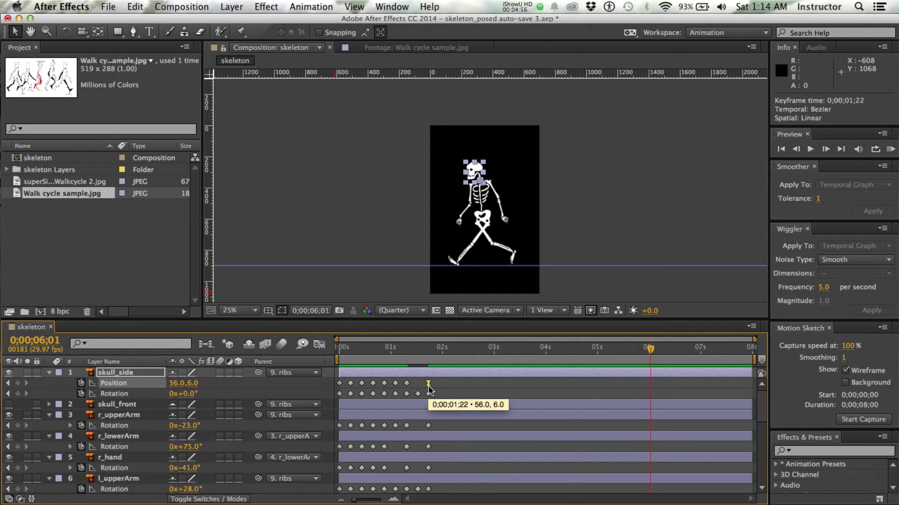
- Set the temporal interpolation of skull_side's last Position keyframe to Linear
{"action": "right_click", "coordinate": [428, 390]}
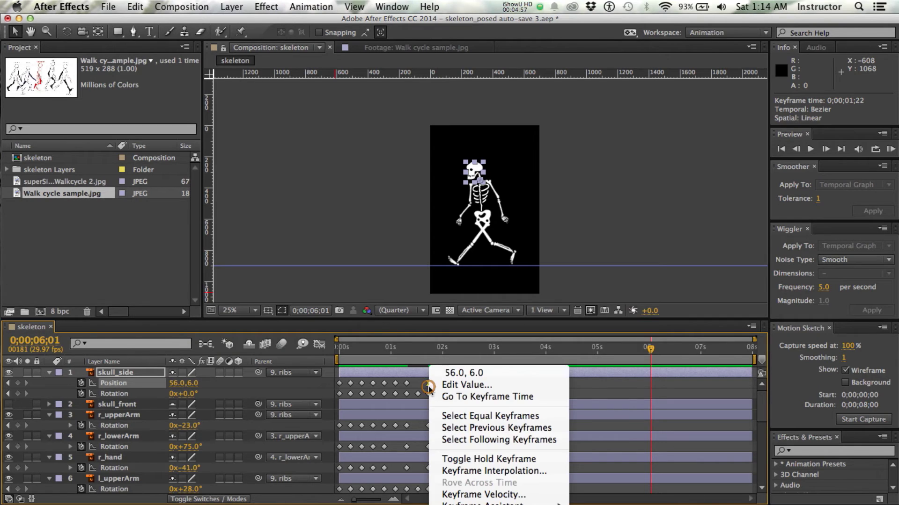
{"action": "left_click", "coordinate": [486, 473]}
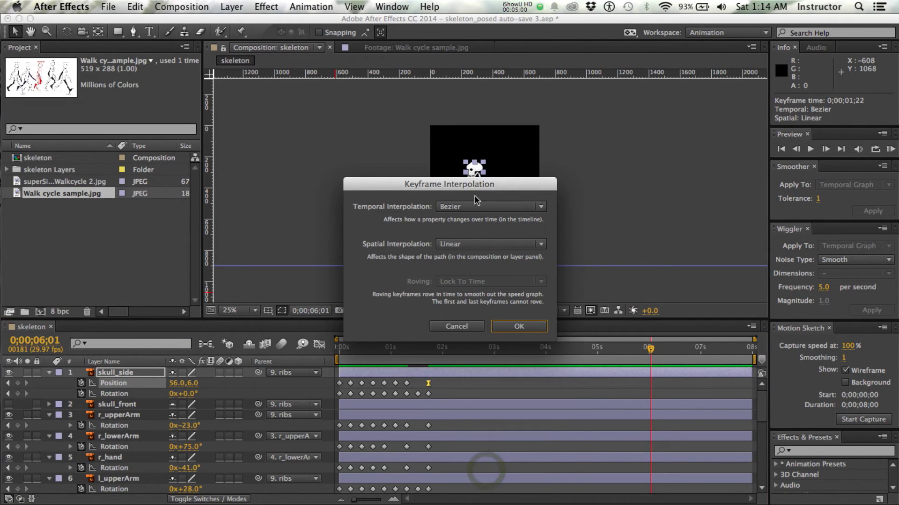
{"action": "left_click", "coordinate": [476, 206]}
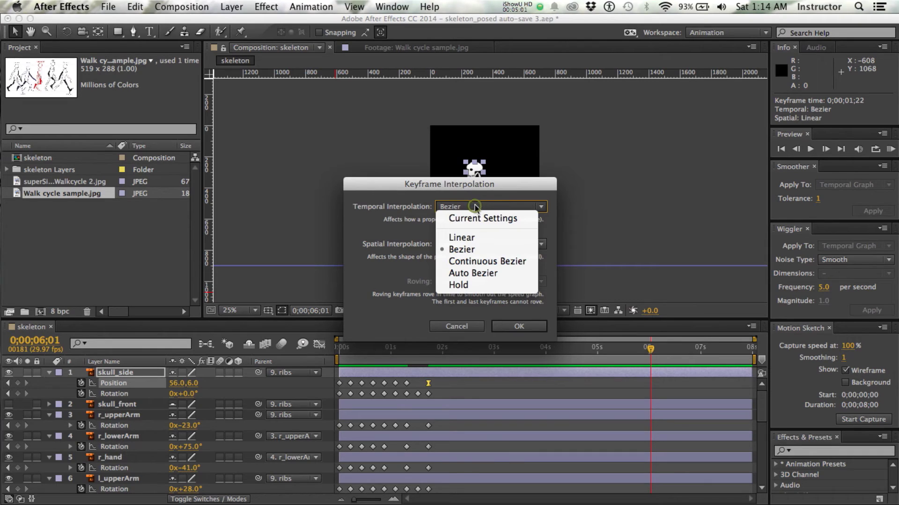
{"action": "left_click", "coordinate": [471, 238]}
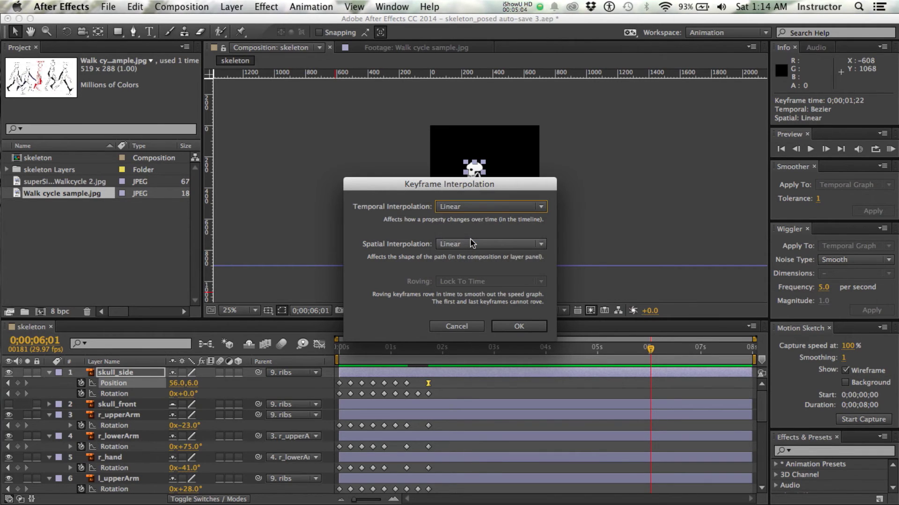
{"action": "left_click", "coordinate": [518, 327]}
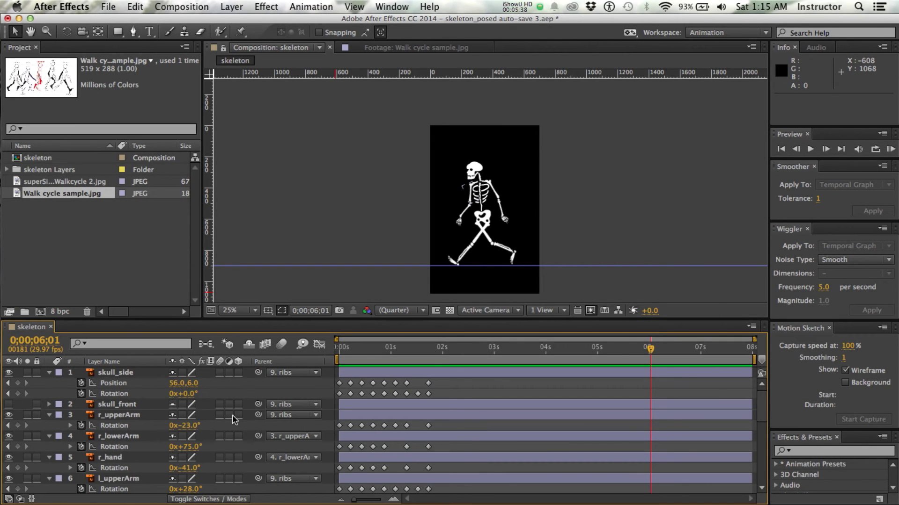
- Add an expression to skull_side's Position property and move the current time to 0;00;00;00
{"action": "left_click", "coordinate": [81, 396]}
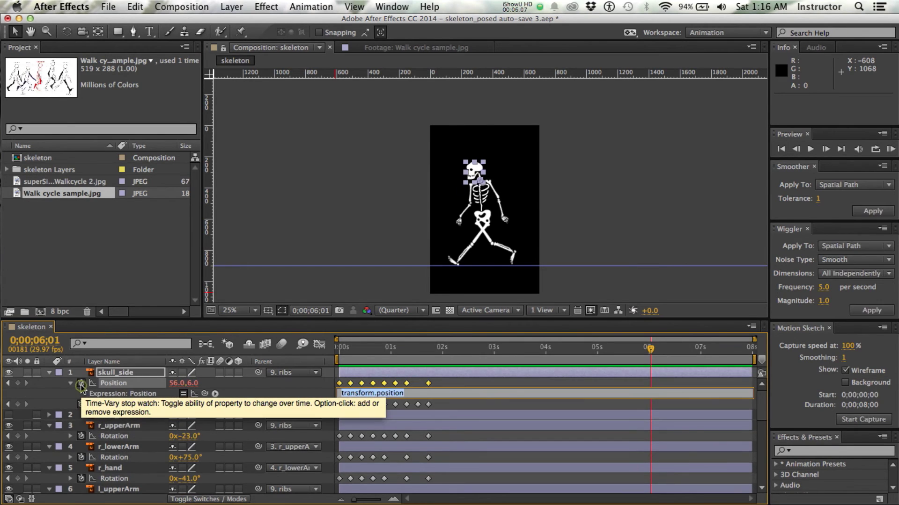
{"action": "left_click", "coordinate": [81, 383], "text": "alt"}
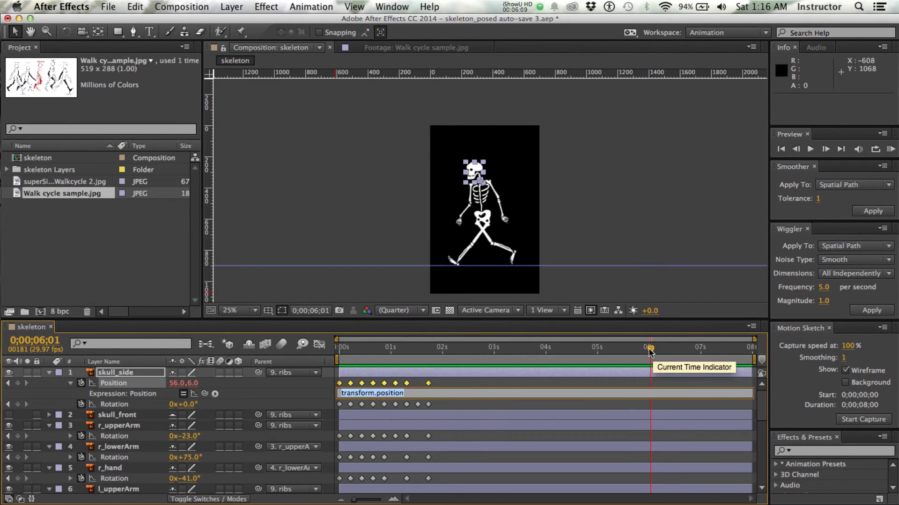
{"action": "left_click_drag", "start_coordinate": [651, 349], "coordinate": [317, 351]}
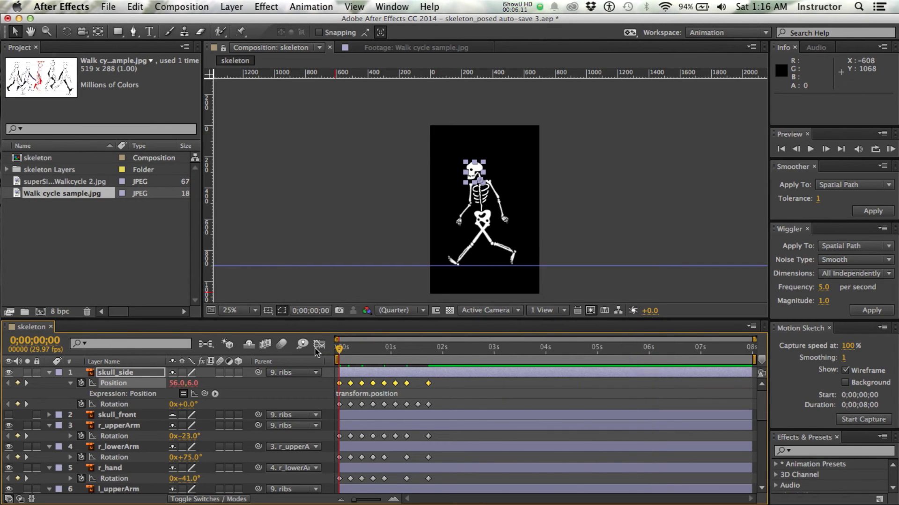
- Turn off keyframing for skull_side's Position and undo that change to restore its keyframes
{"action": "left_click", "coordinate": [81, 384]}
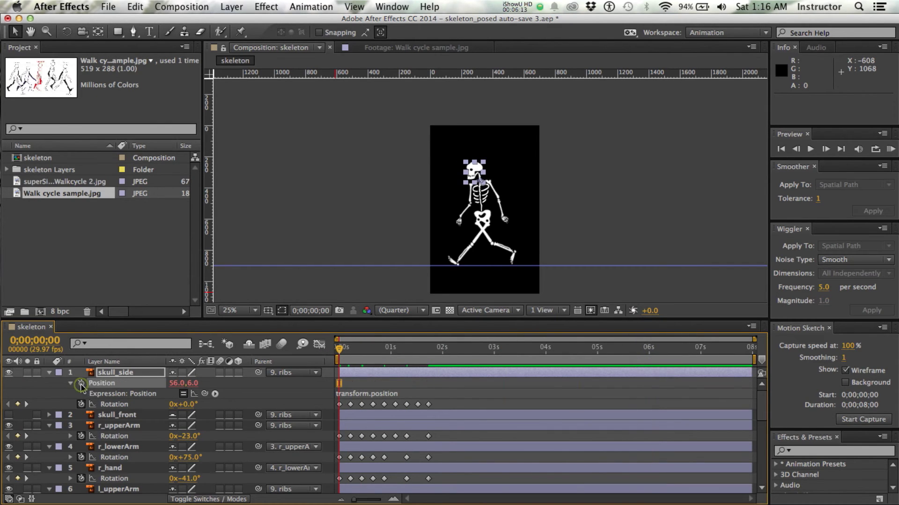
{"action": "key", "text": "super+z"}
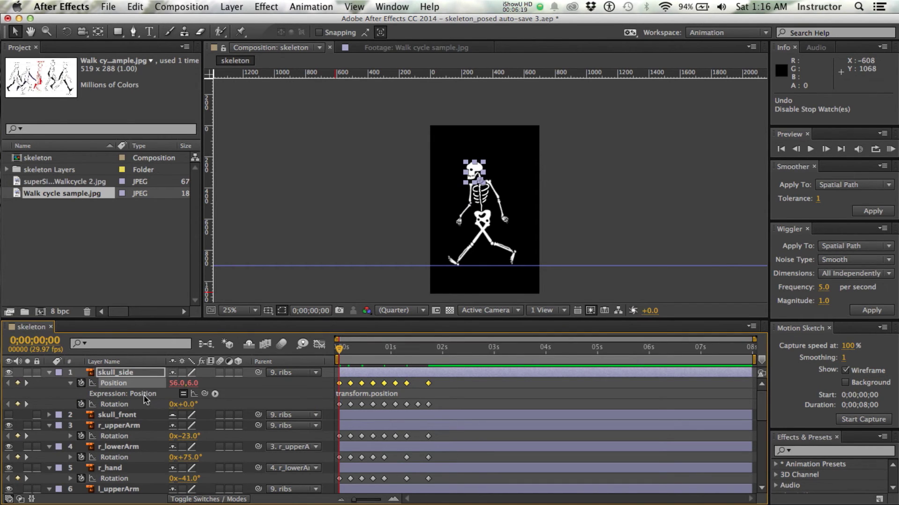
- Replace skull_side's Position expression with the Property function loopOut(type = "cycle", numKeyframes = 0)
{"action": "left_click", "coordinate": [364, 398]}
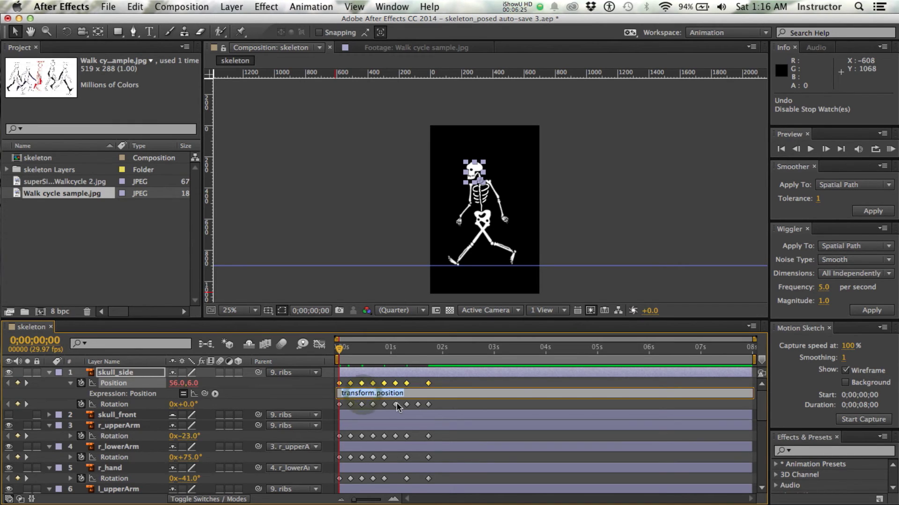
{"action": "left_click", "coordinate": [215, 394]}
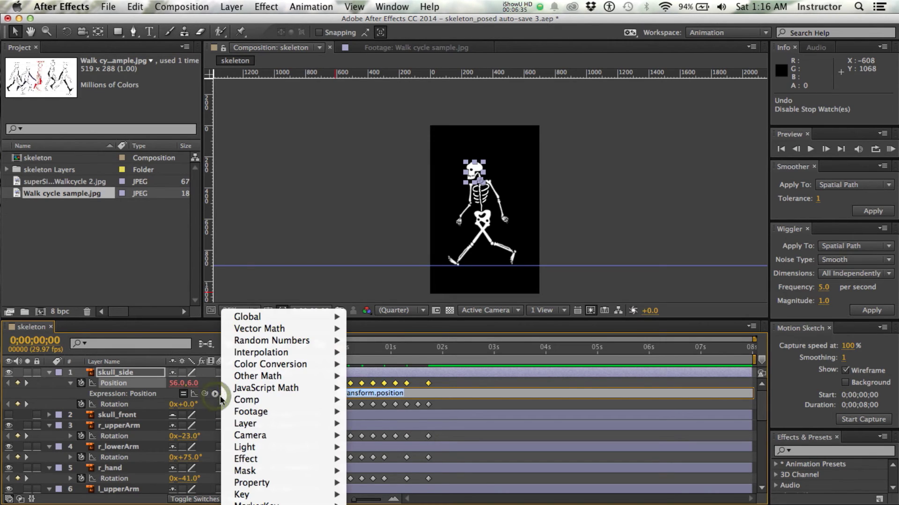
{"action": "mouse_move", "coordinate": [249, 464]}
{"action": "mouse_move", "coordinate": [254, 488]}
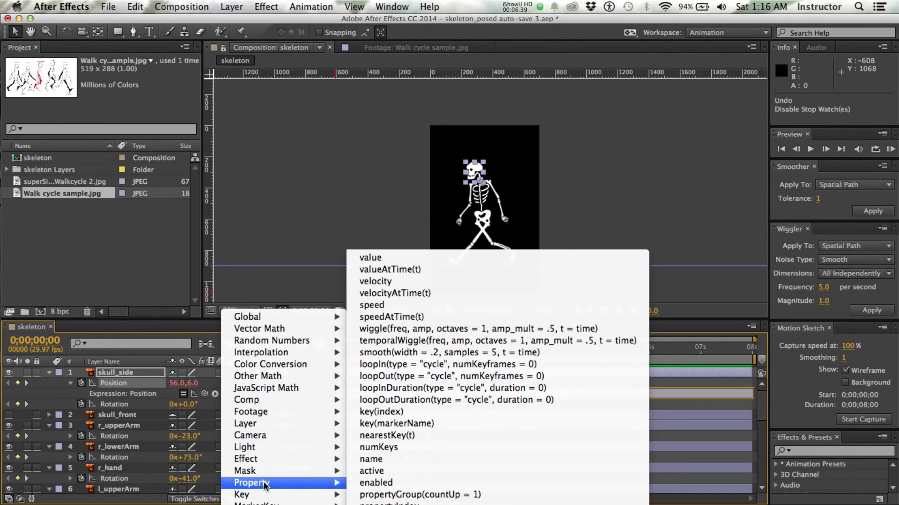
{"action": "left_click", "coordinate": [413, 377]}
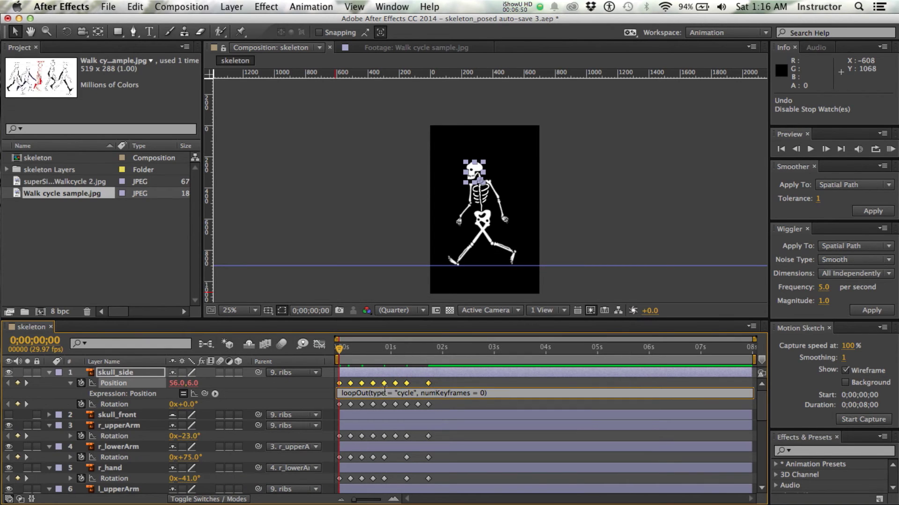
- Shorten skull_side's Position expression to loopOut("cycle") and copy the whole expression
{"action": "left_click_drag", "start_coordinate": [383, 393], "coordinate": [396, 393]}
{"action": "key", "text": "BackSpace"}
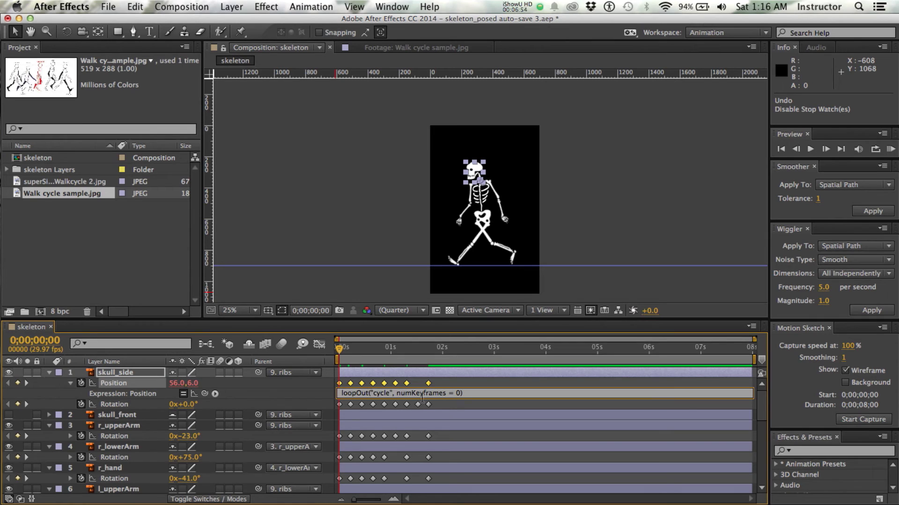
{"action": "left_click_drag", "start_coordinate": [394, 393], "coordinate": [459, 393]}
{"action": "key", "text": "BackSpace"}
{"action": "key", "text": "super+a"}
{"action": "key", "text": "super+c"}
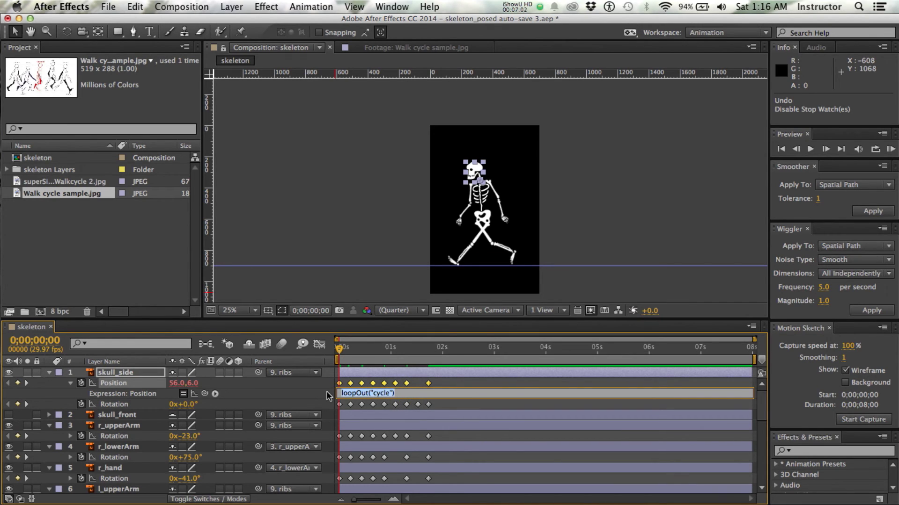
- Add the copied loopOut("cycle") expression to the Rotation of skull_side and of r_upperArm
{"action": "left_click", "coordinate": [82, 405], "text": "alt"}
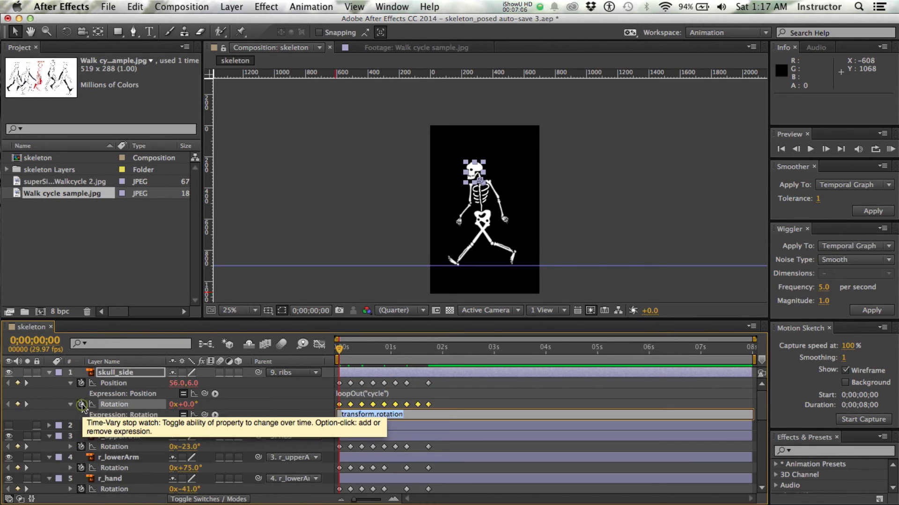
{"action": "key", "text": "super+v"}
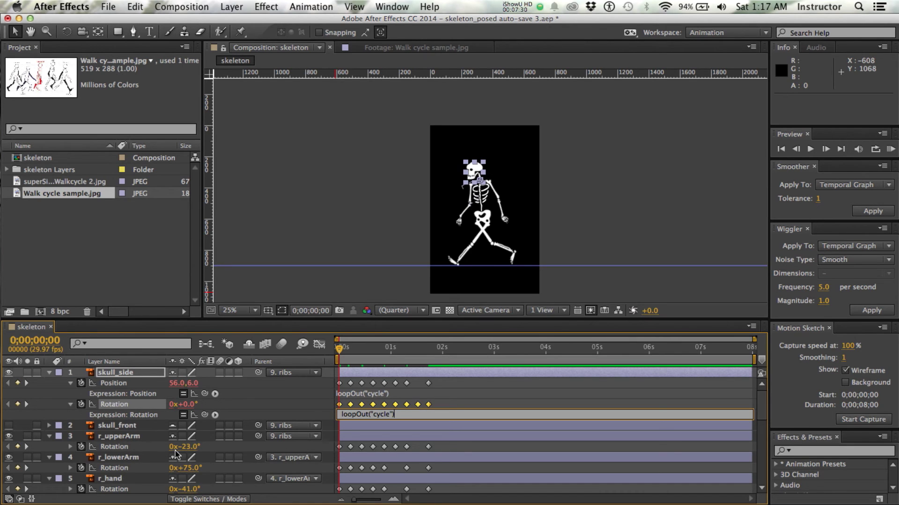
{"action": "left_click", "coordinate": [81, 450]}
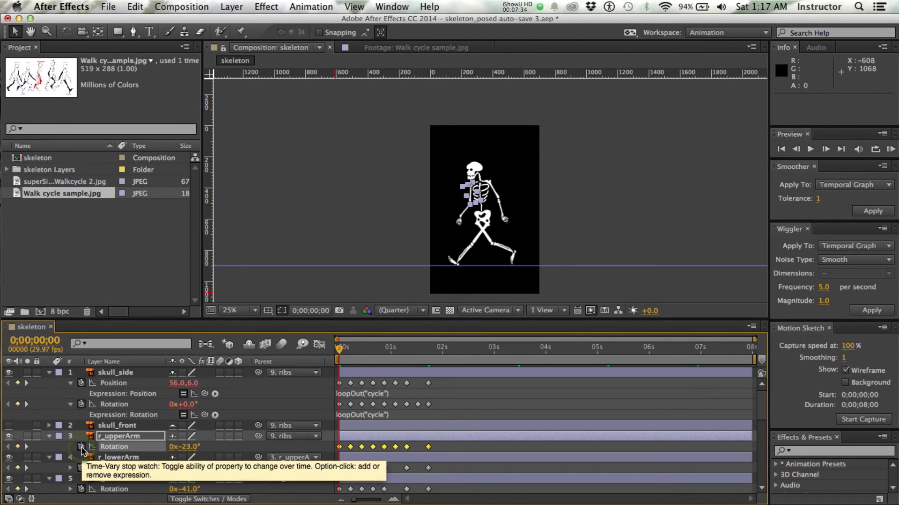
{"action": "left_click", "coordinate": [82, 447], "text": "alt"}
{"action": "key", "text": "super+v"}
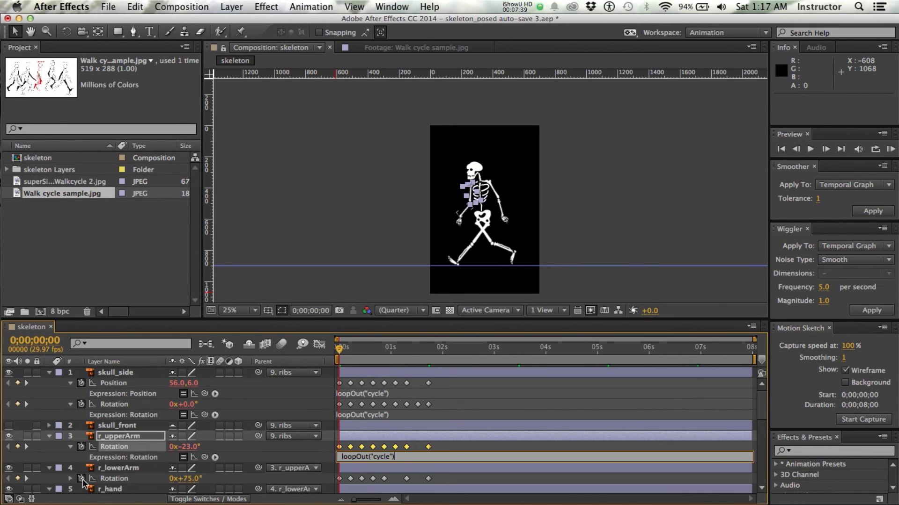
- Add the copied loopOut("cycle") expression to the Rotation of r_lowerArm and r_hand, and clear the selection
{"action": "left_click", "coordinate": [83, 479]}
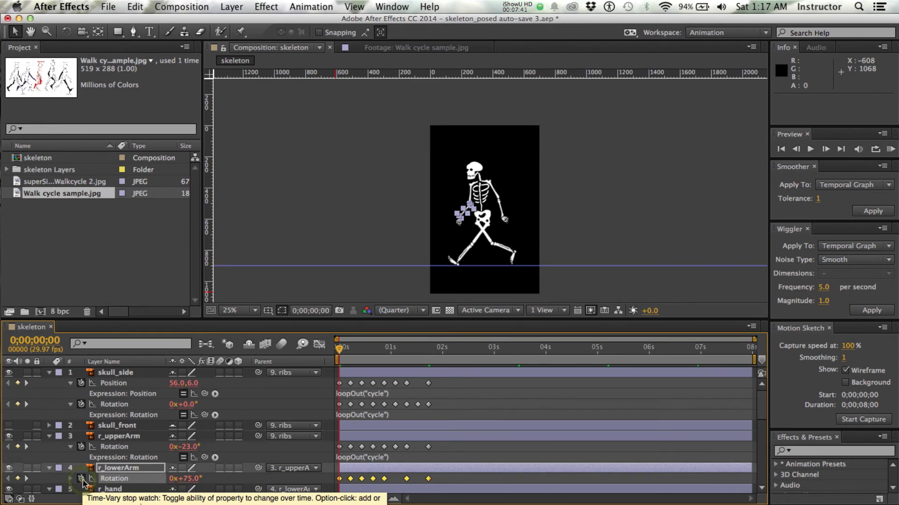
{"action": "left_click", "coordinate": [82, 479], "text": "alt"}
{"action": "key", "text": "super+v"}
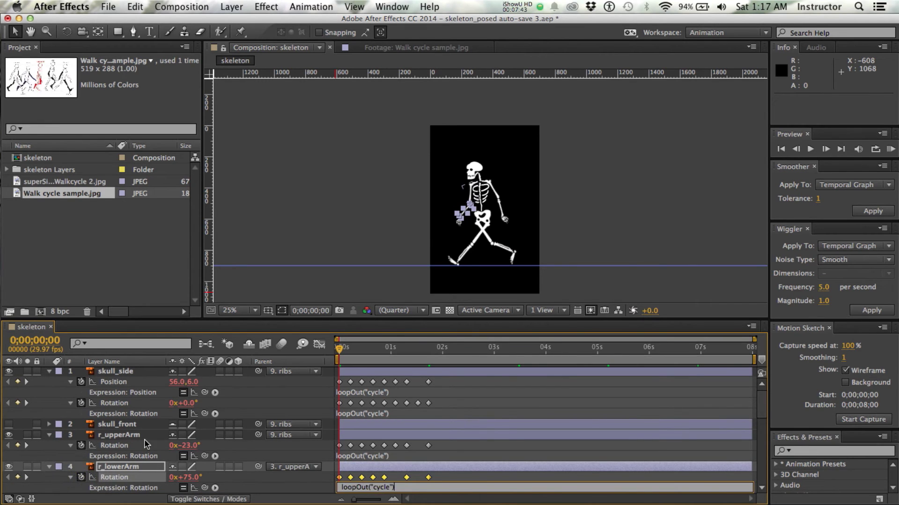
{"action": "scroll", "coordinate": [144, 439], "scroll_direction": "down", "scroll_amount": 5}
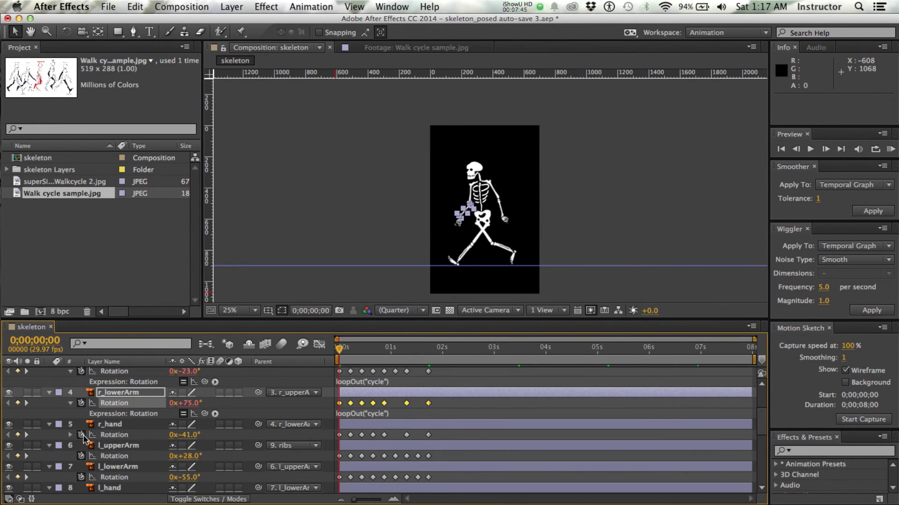
{"action": "left_click", "coordinate": [83, 437]}
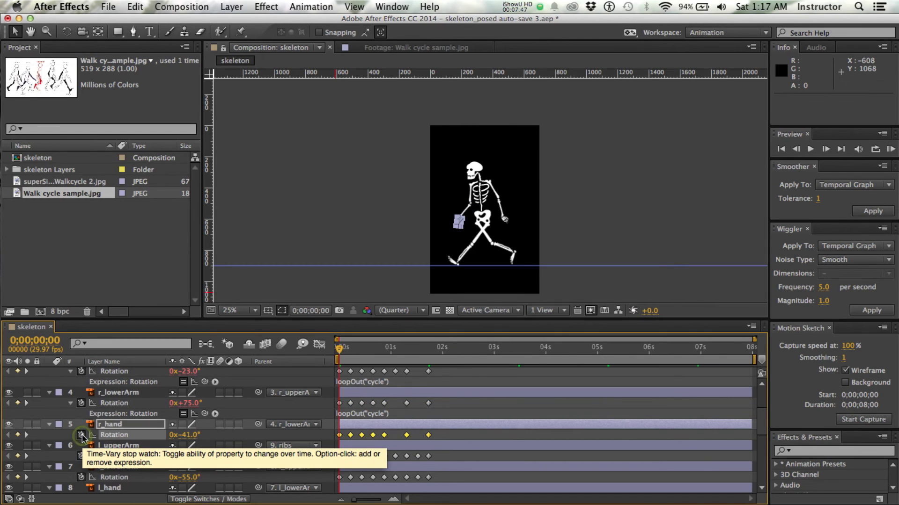
{"action": "left_click", "coordinate": [81, 436], "text": "alt"}
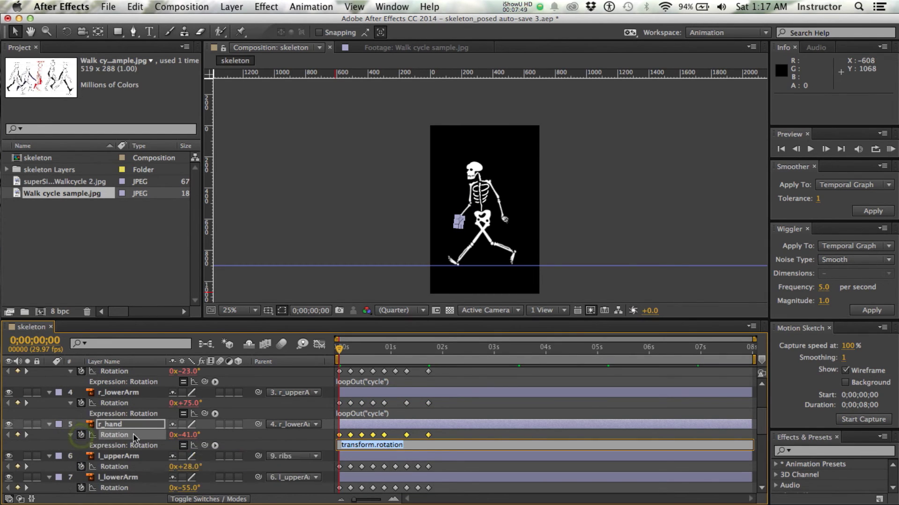
{"action": "key", "text": "super+v"}
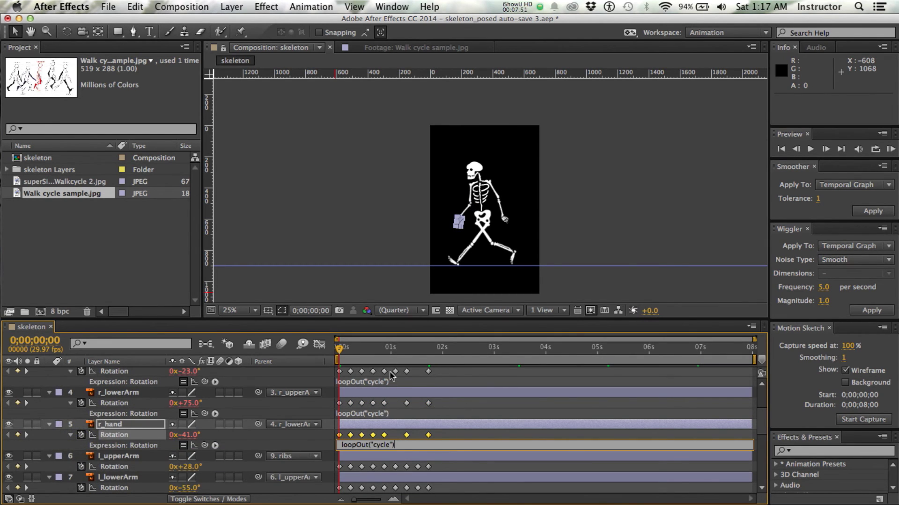
{"action": "left_click", "coordinate": [390, 208]}
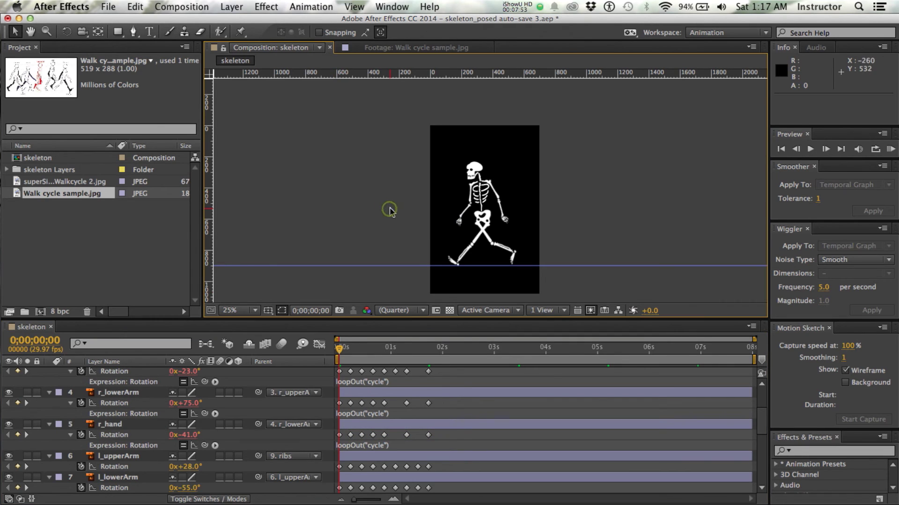
- Preview the skeleton composition from its first frame to check the looping parts
{"action": "left_click", "coordinate": [341, 350]}
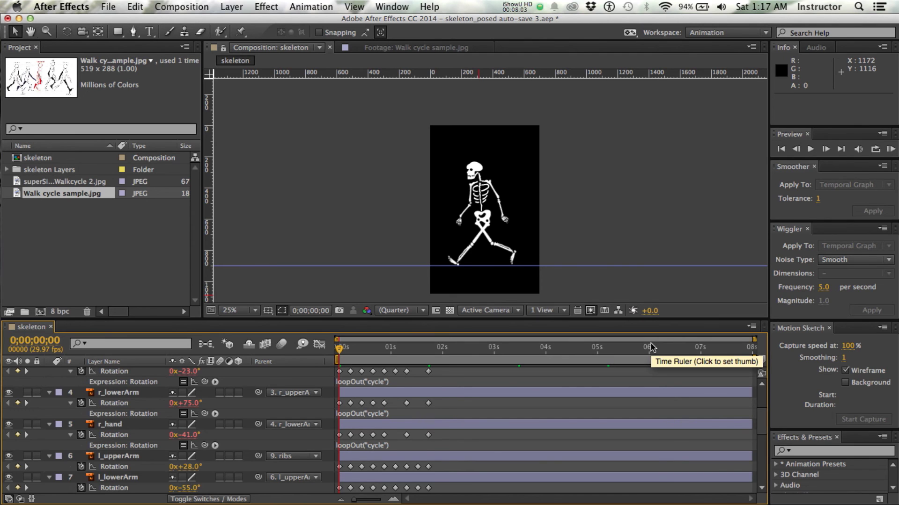
{"action": "key", "text": "space"}
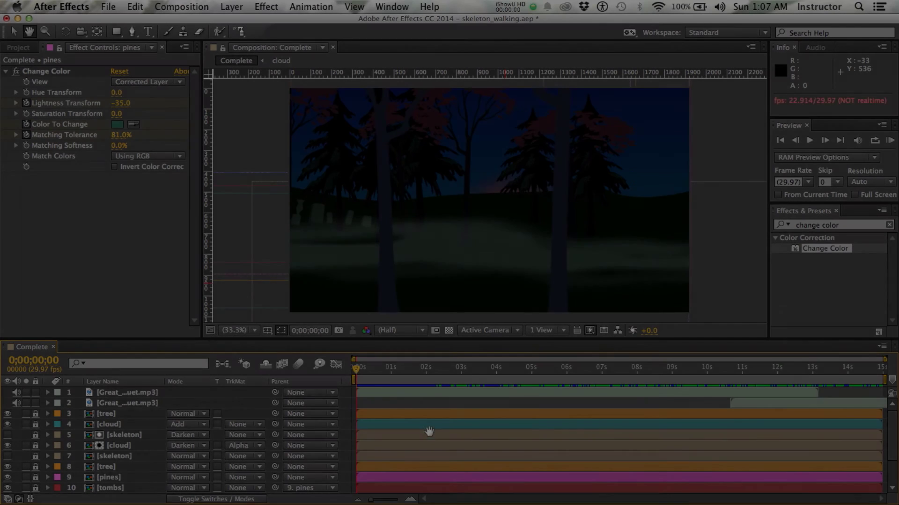
- Preview the Complete composition in skeleton_walking.aep, inspect the frames at 0;00;13;01 and 0;00;14;29, and play it again
{"action": "key", "text": "space"}
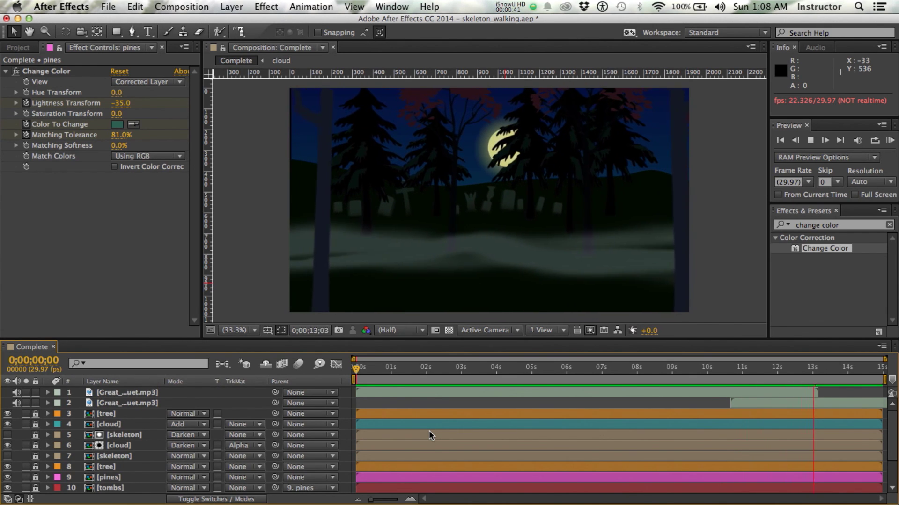
{"action": "key", "text": "space"}
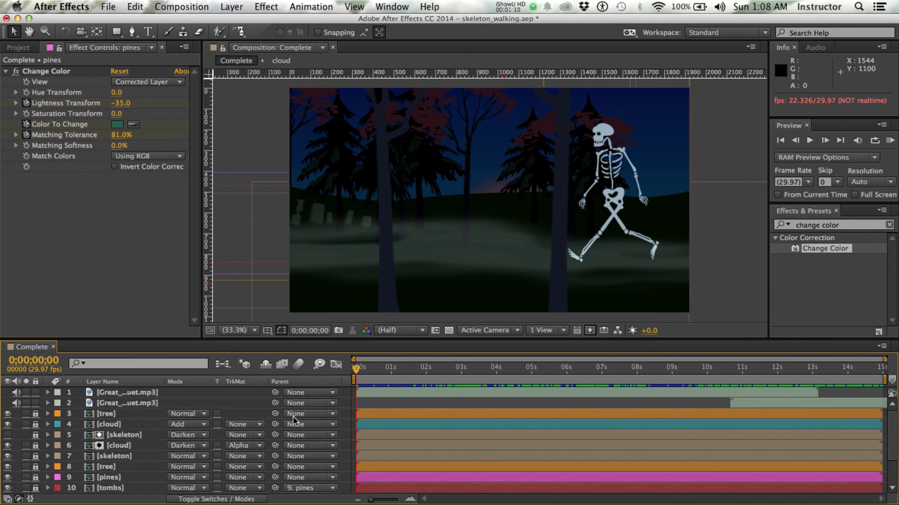
{"action": "left_click", "coordinate": [812, 377]}
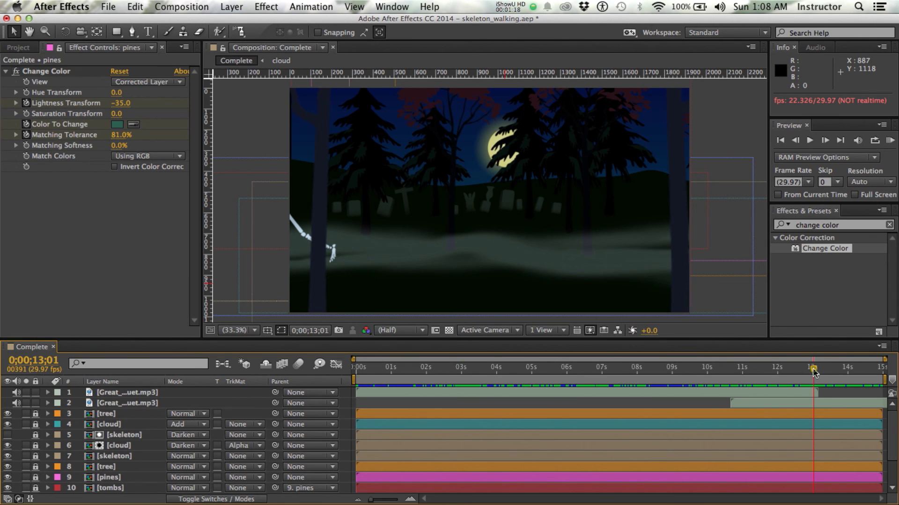
{"action": "left_click_drag", "start_coordinate": [813, 368], "coordinate": [884, 371]}
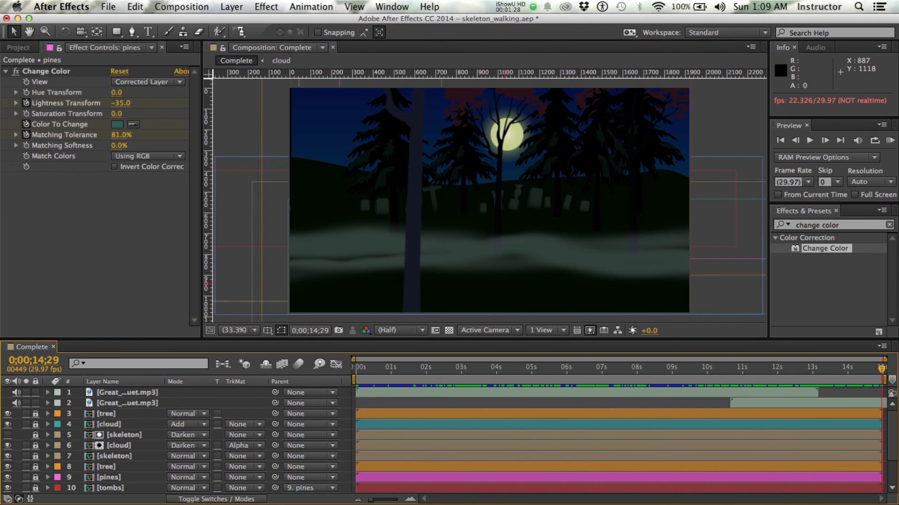
{"action": "key", "text": "space"}
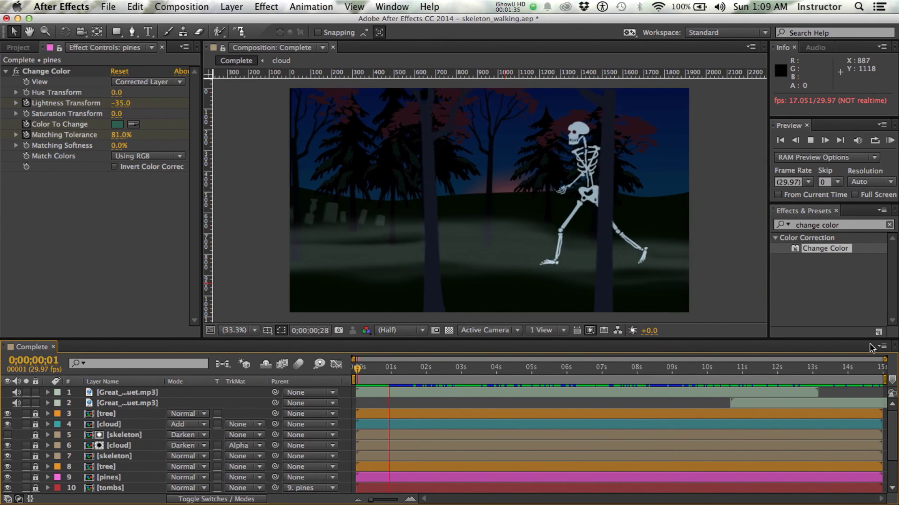